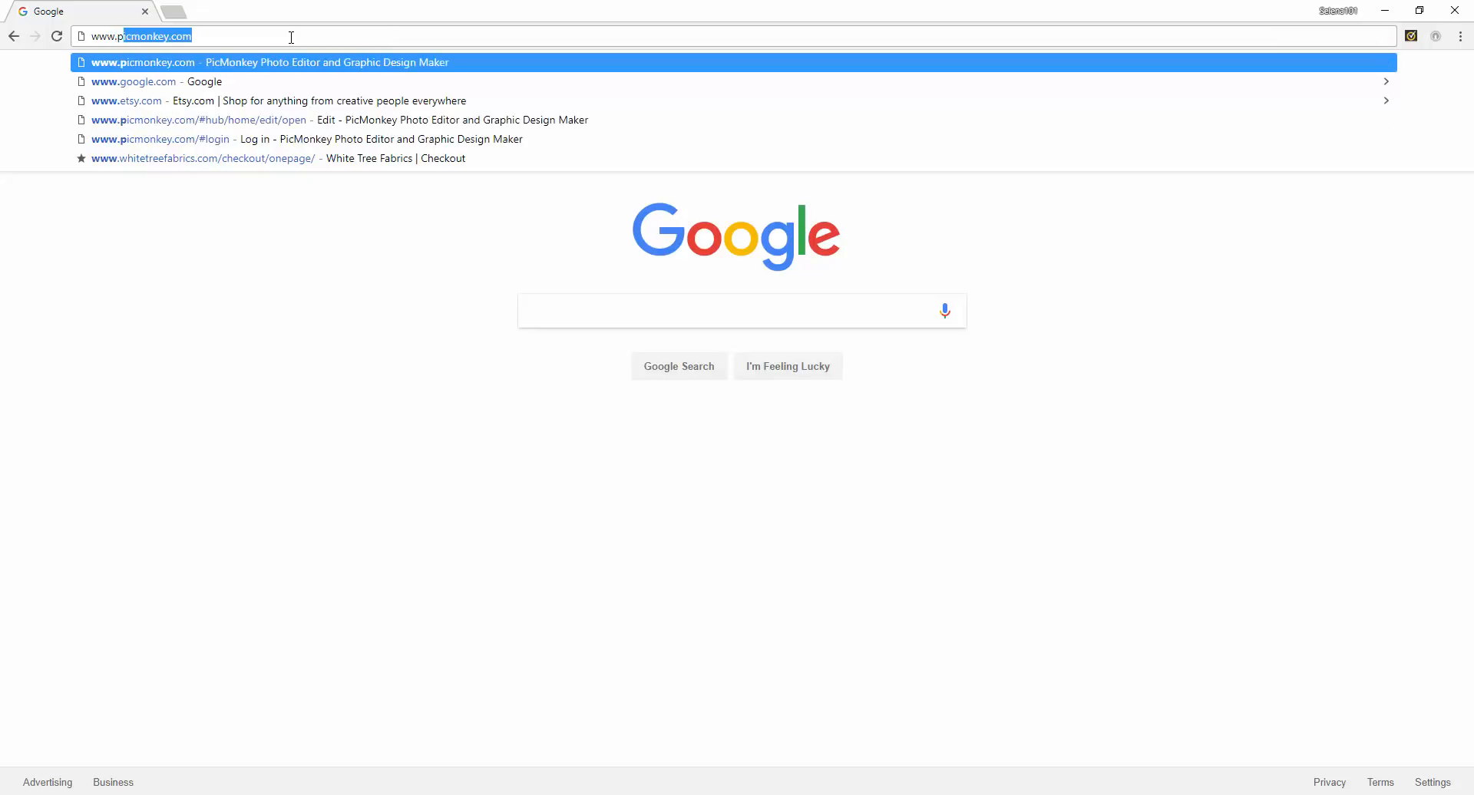
pyautogui.press('Return')
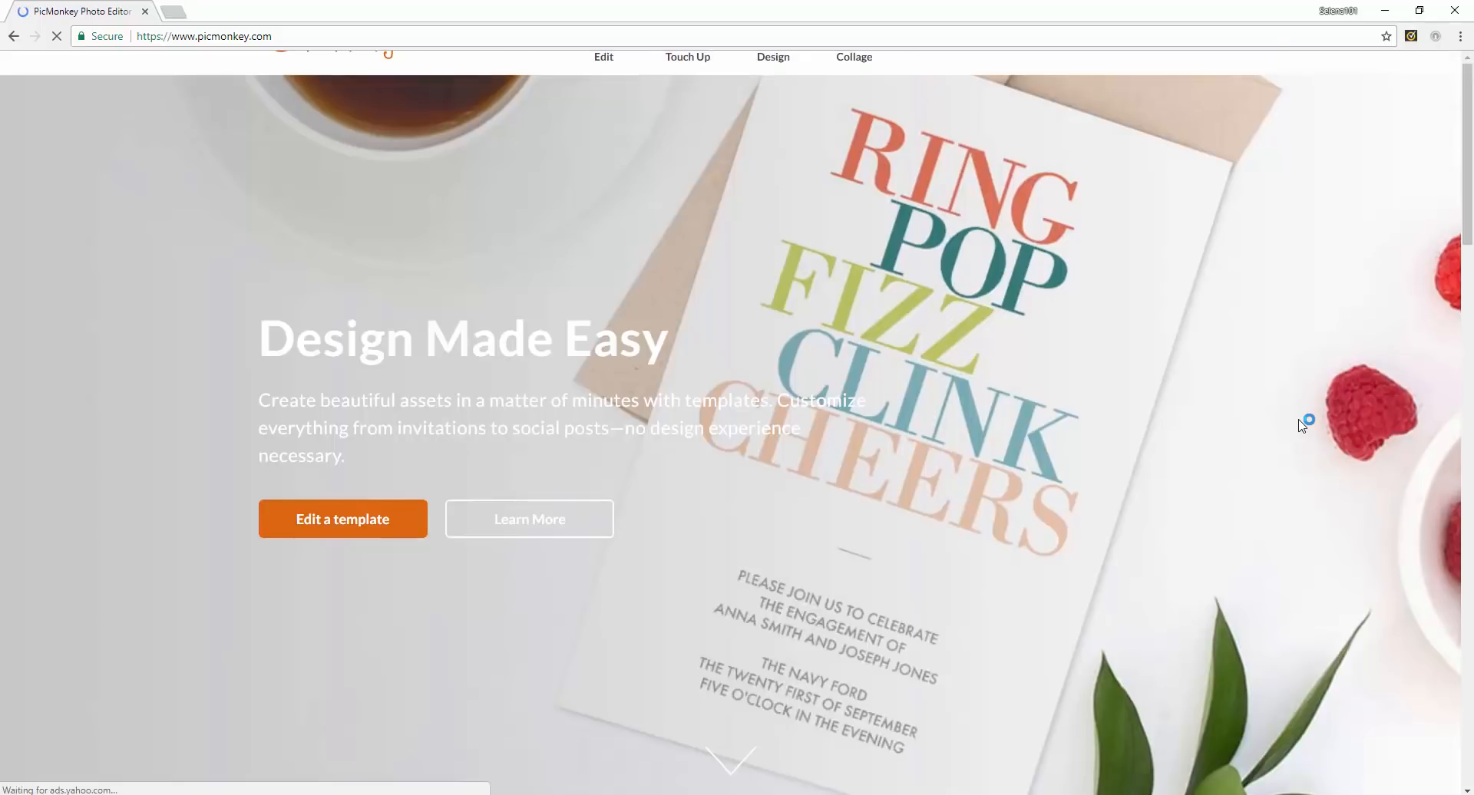
pyautogui.moveTo(858, 134)
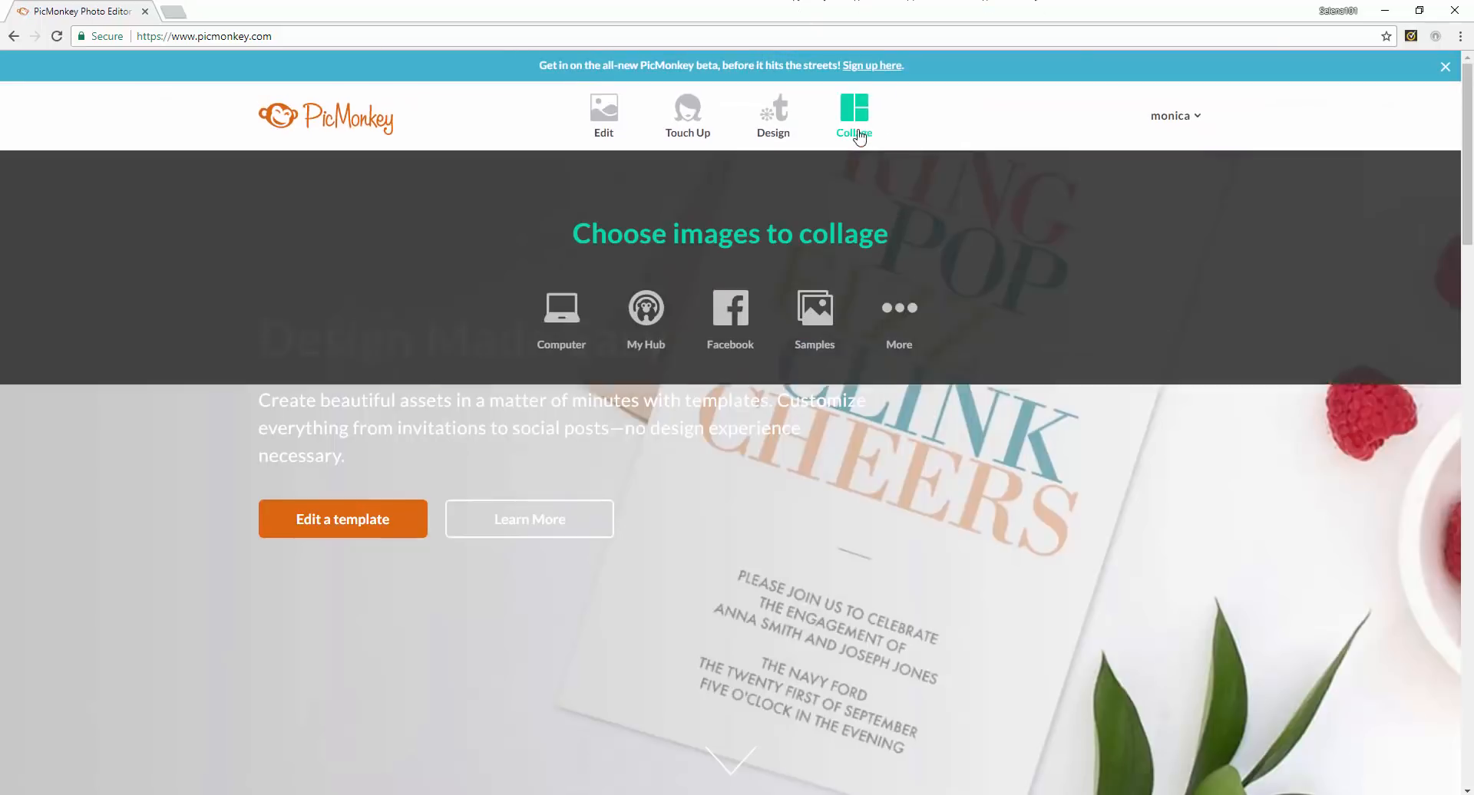
pyautogui.moveTo(773, 129)
pyautogui.click(804, 315)
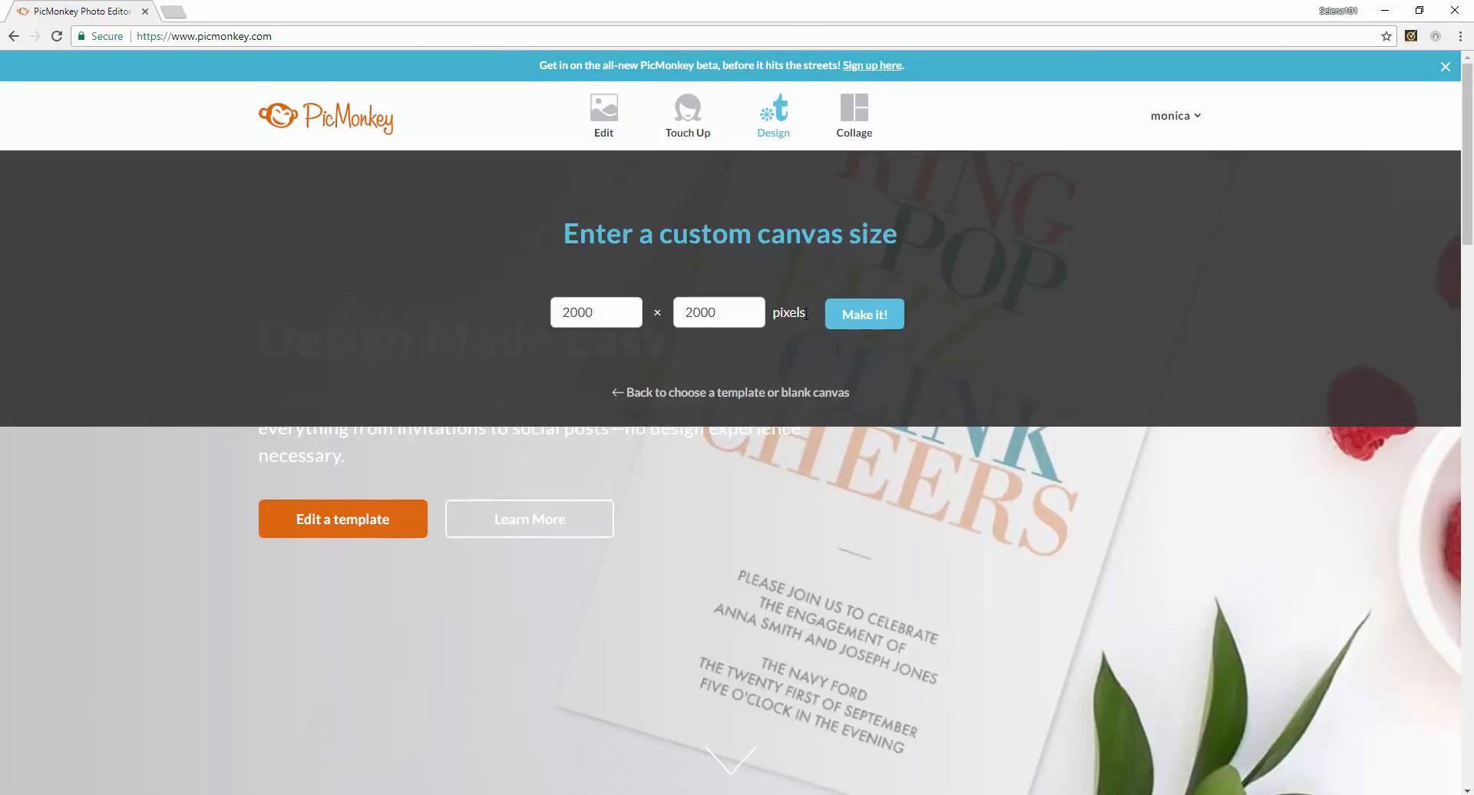
pyautogui.click(864, 315)
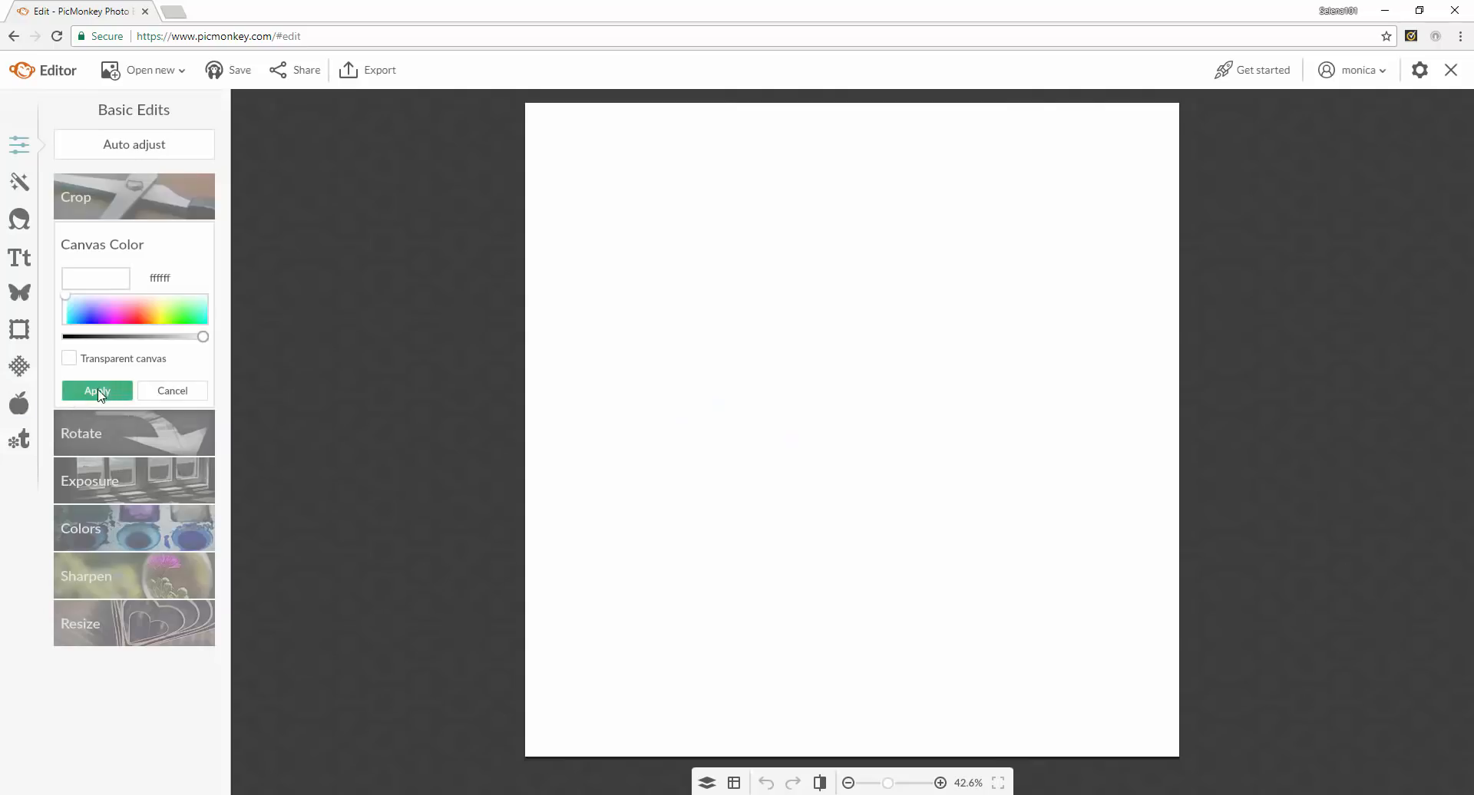
pyautogui.click(96, 392)
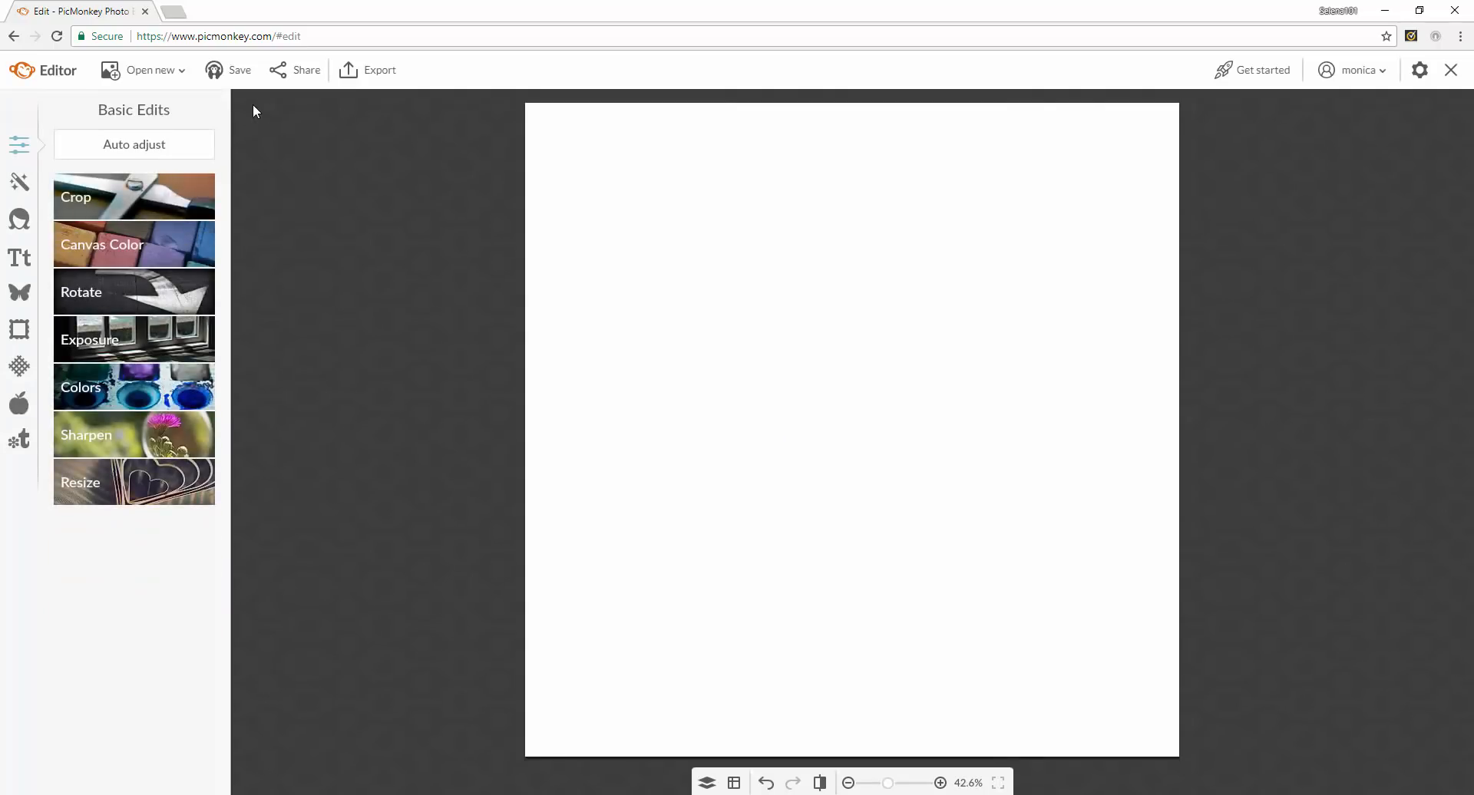
pyautogui.click(15, 293)
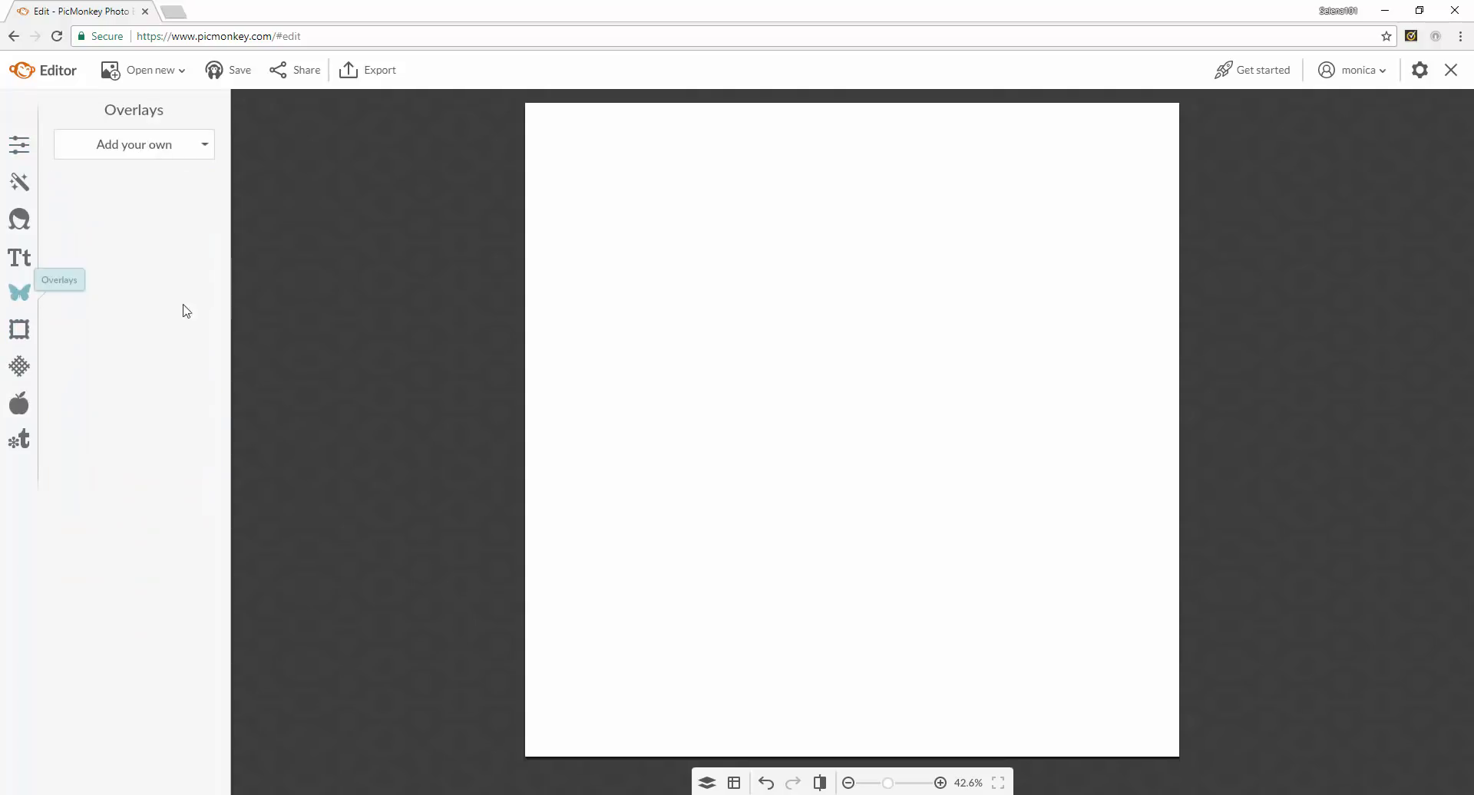
pyautogui.click(97, 152)
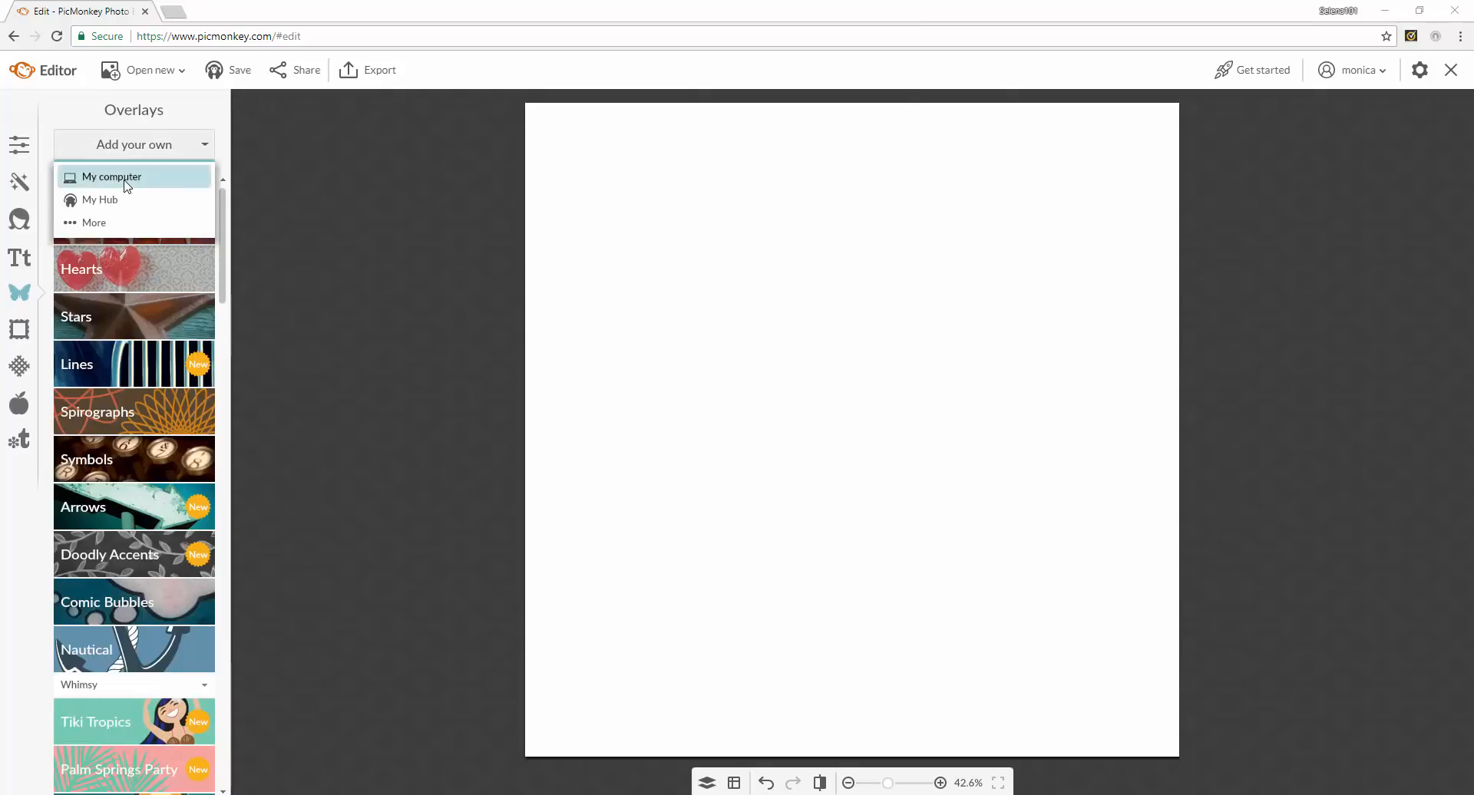
pyautogui.click(127, 178)
pyautogui.click(180, 156)
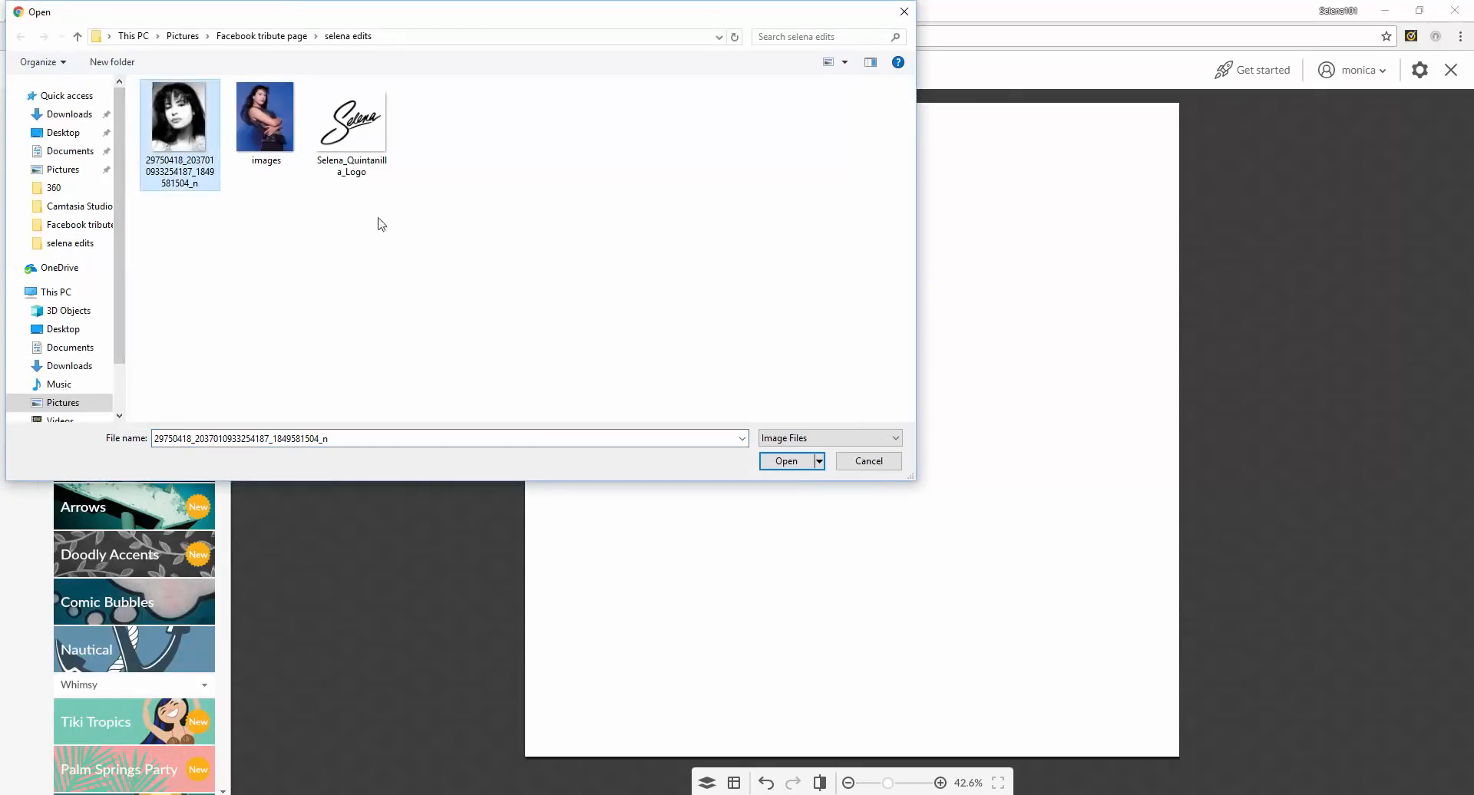
pyautogui.click(777, 462)
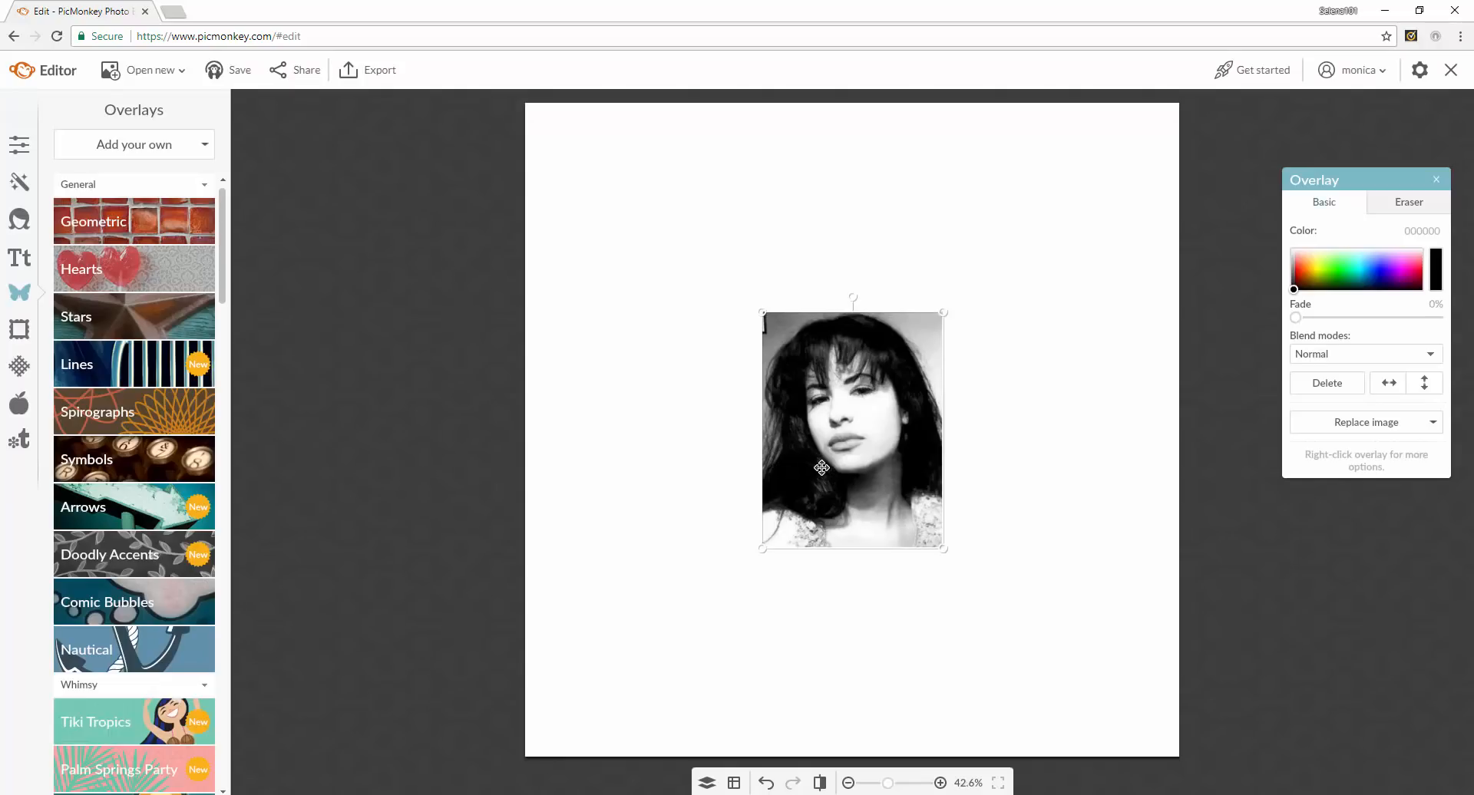
# Step: Enlarge the portrait overlay to the full height of the canvas and center it horizontally
pyautogui.moveTo(821, 467); pyautogui.dragTo(686, 261)
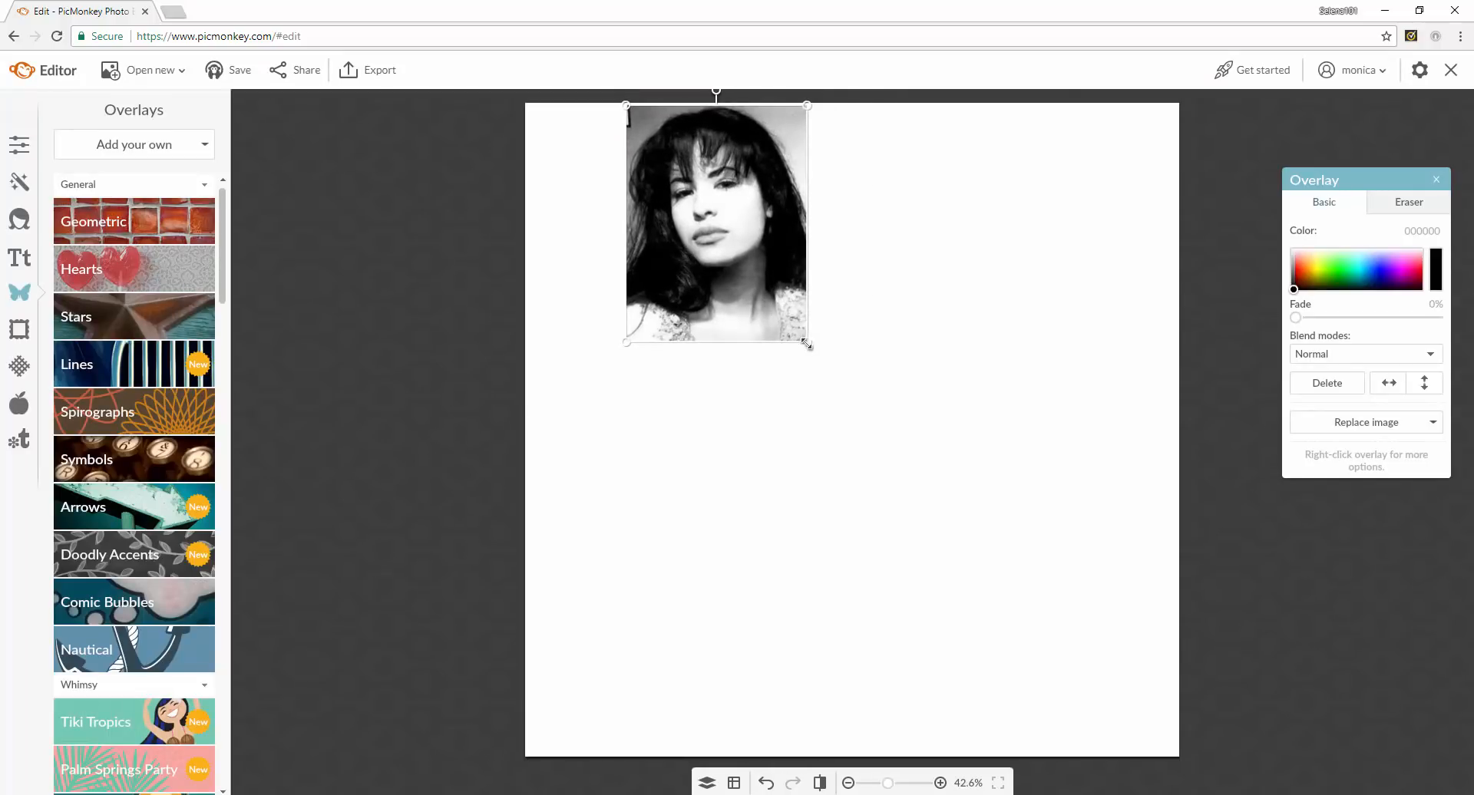
pyautogui.moveTo(807, 345); pyautogui.dragTo(1124, 760)
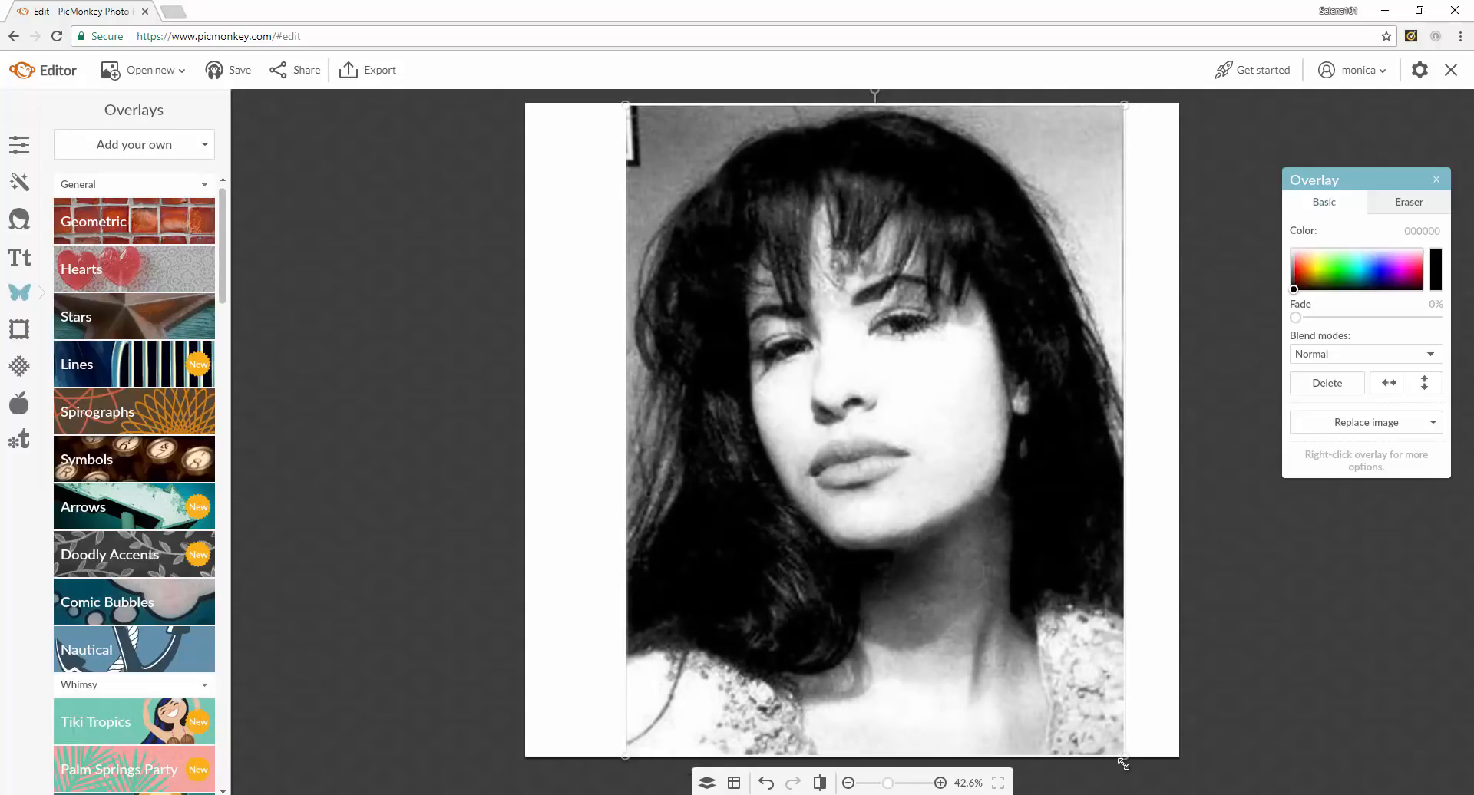
pyautogui.moveTo(972, 376); pyautogui.dragTo(954, 376)
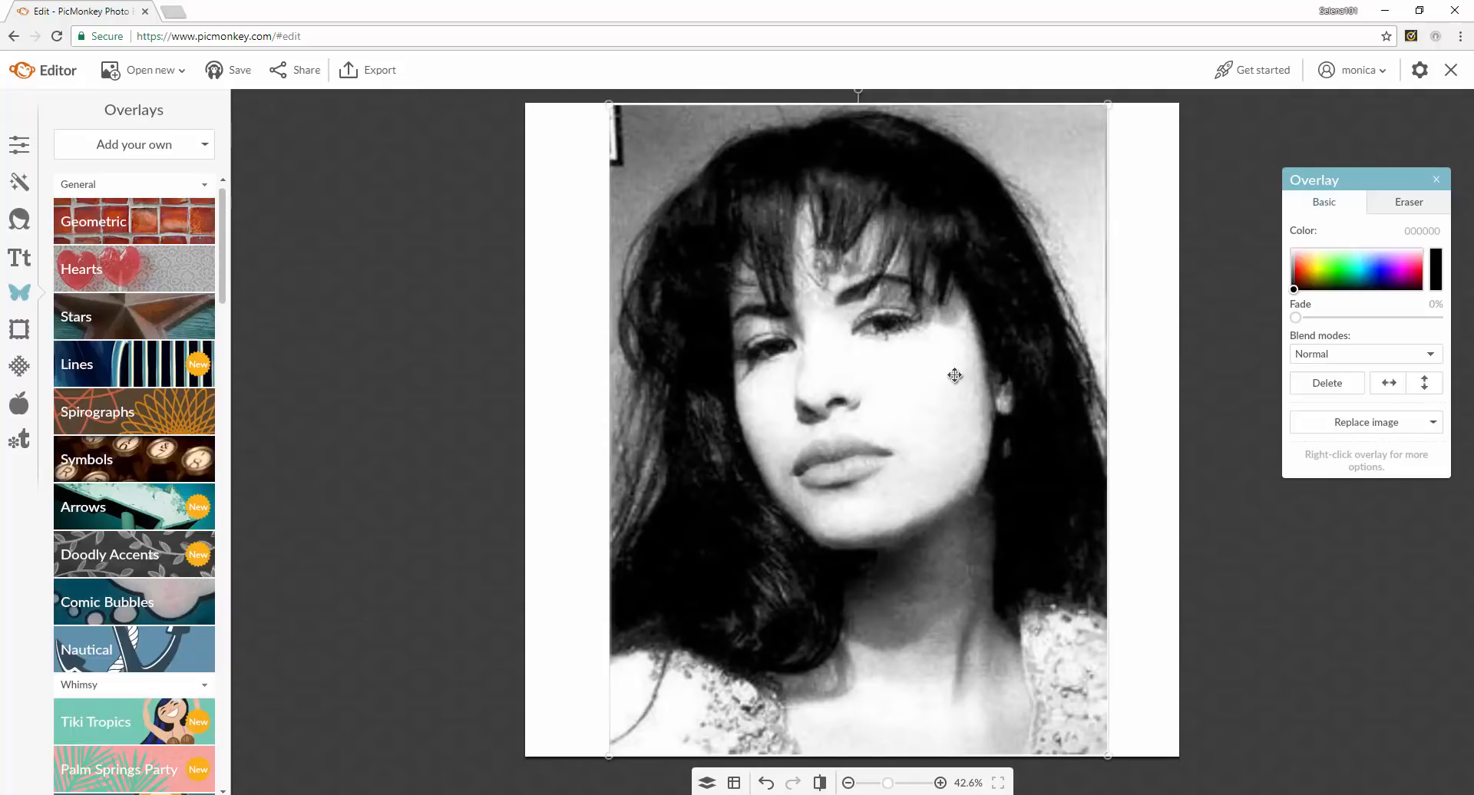
# Step: Set the portrait overlay's blend mode to Hardlight and its fade to 70%
pyautogui.click(1371, 357)
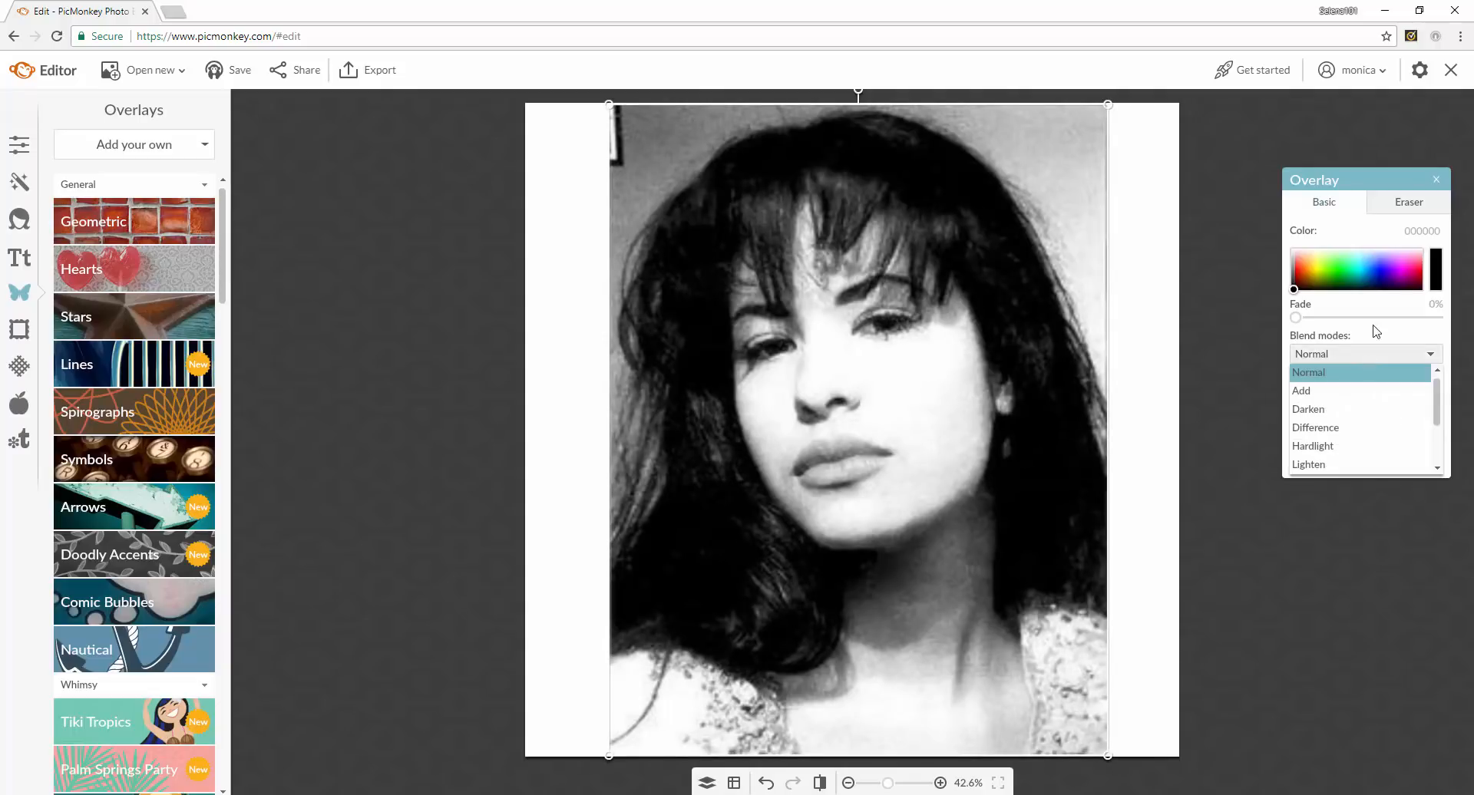
pyautogui.click(1362, 184)
pyautogui.moveTo(1363, 185); pyautogui.dragTo(1207, 228)
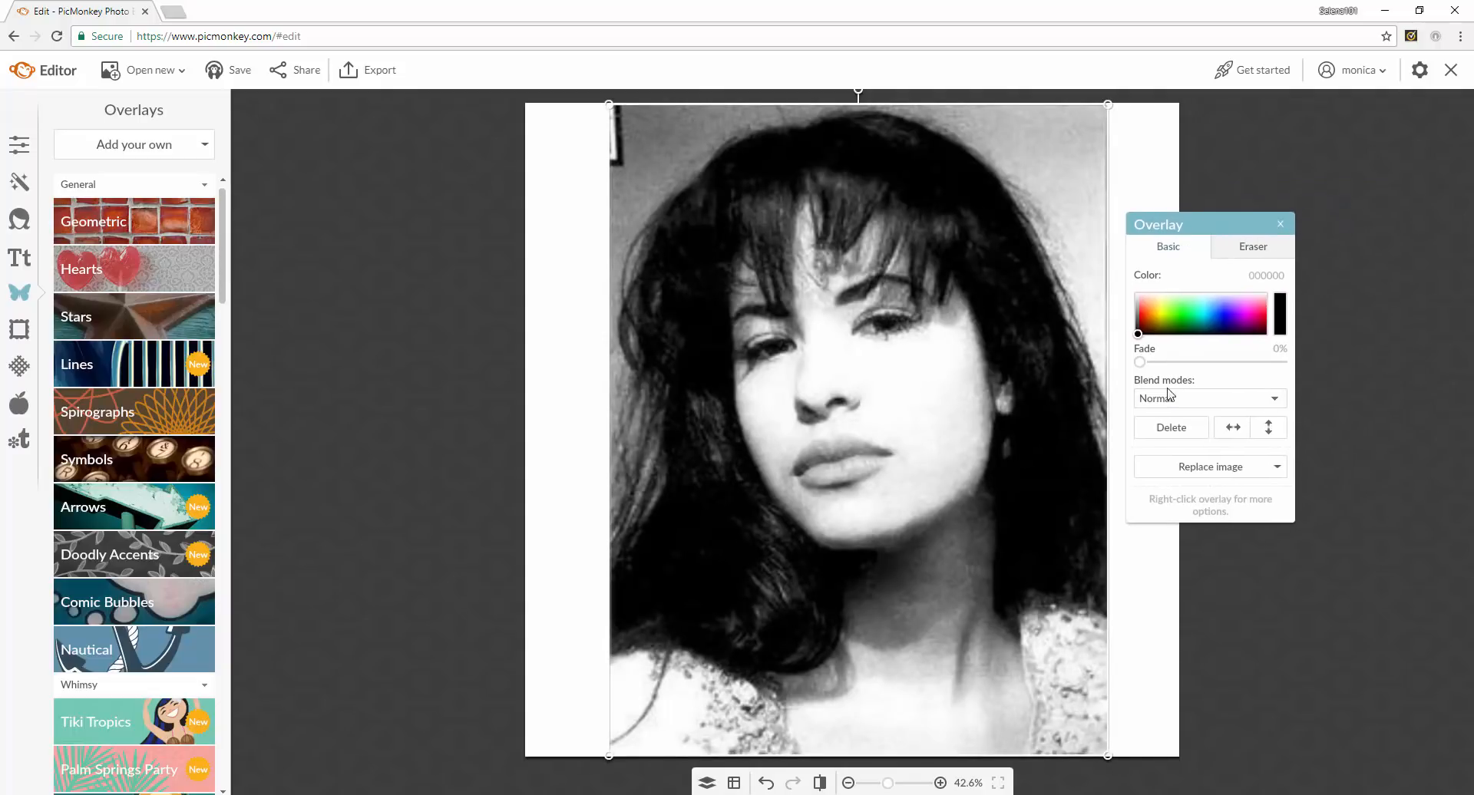
pyautogui.click(1167, 401)
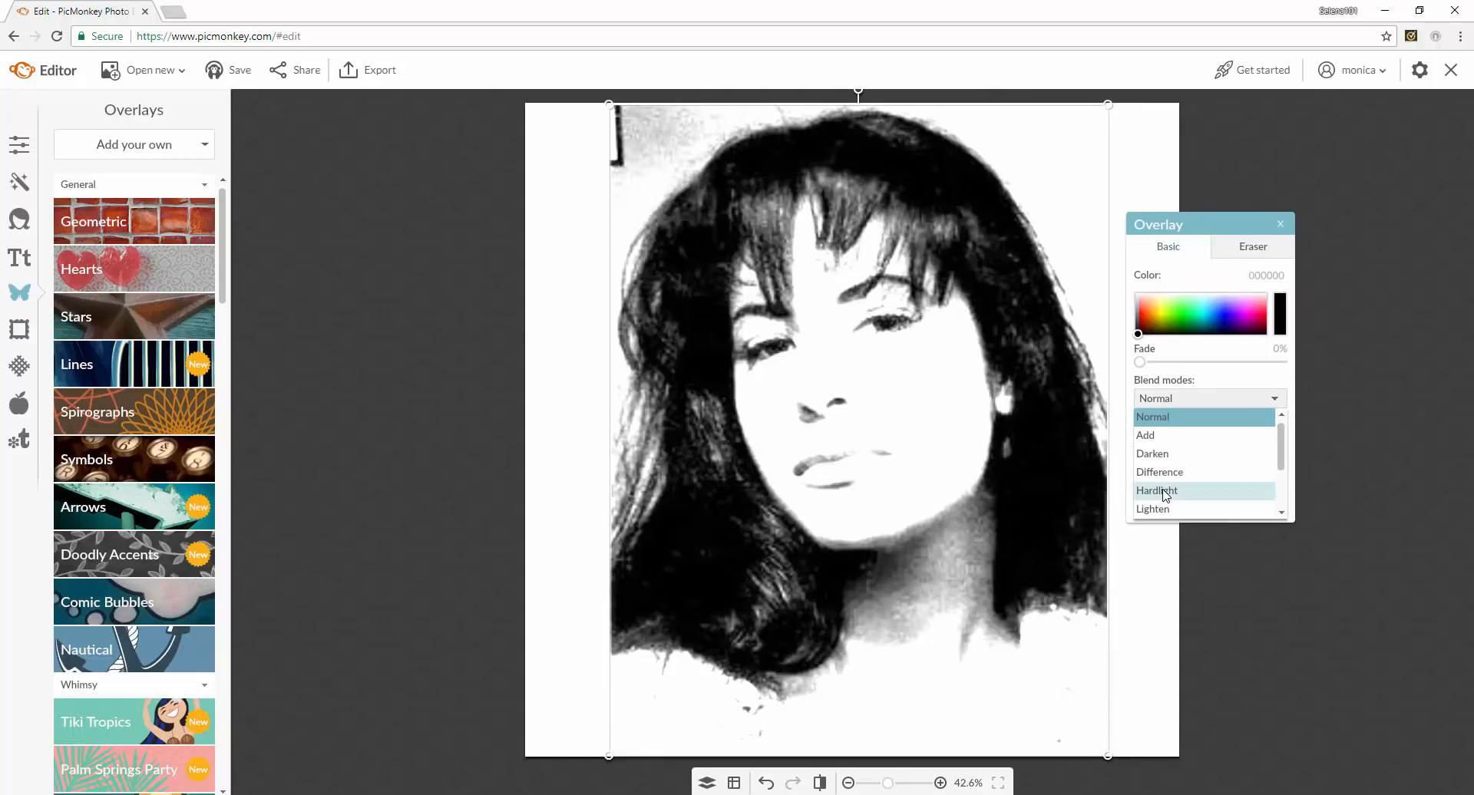
pyautogui.click(1165, 492)
pyautogui.click(1144, 363)
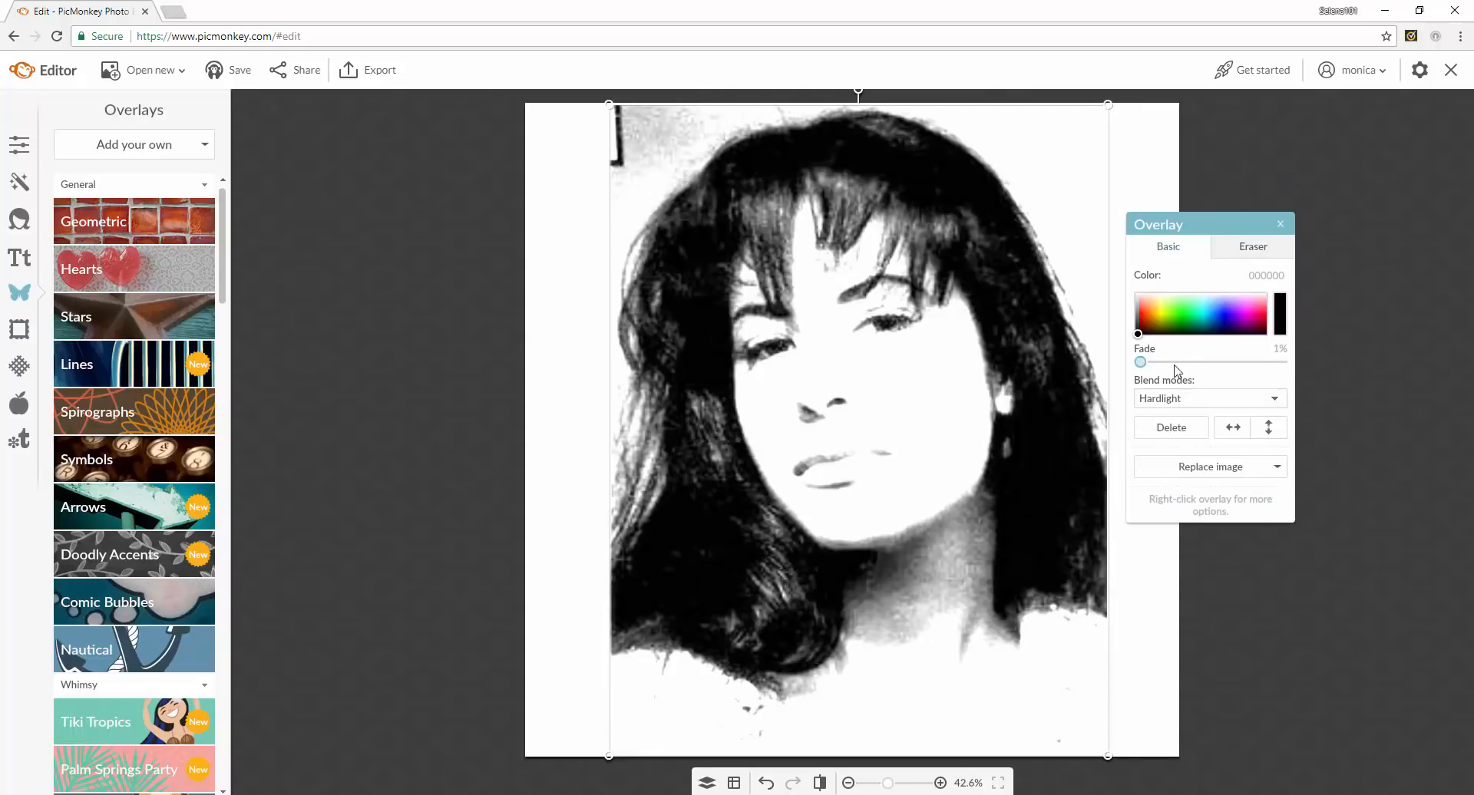
pyautogui.moveTo(1175, 366); pyautogui.dragTo(1252, 368)
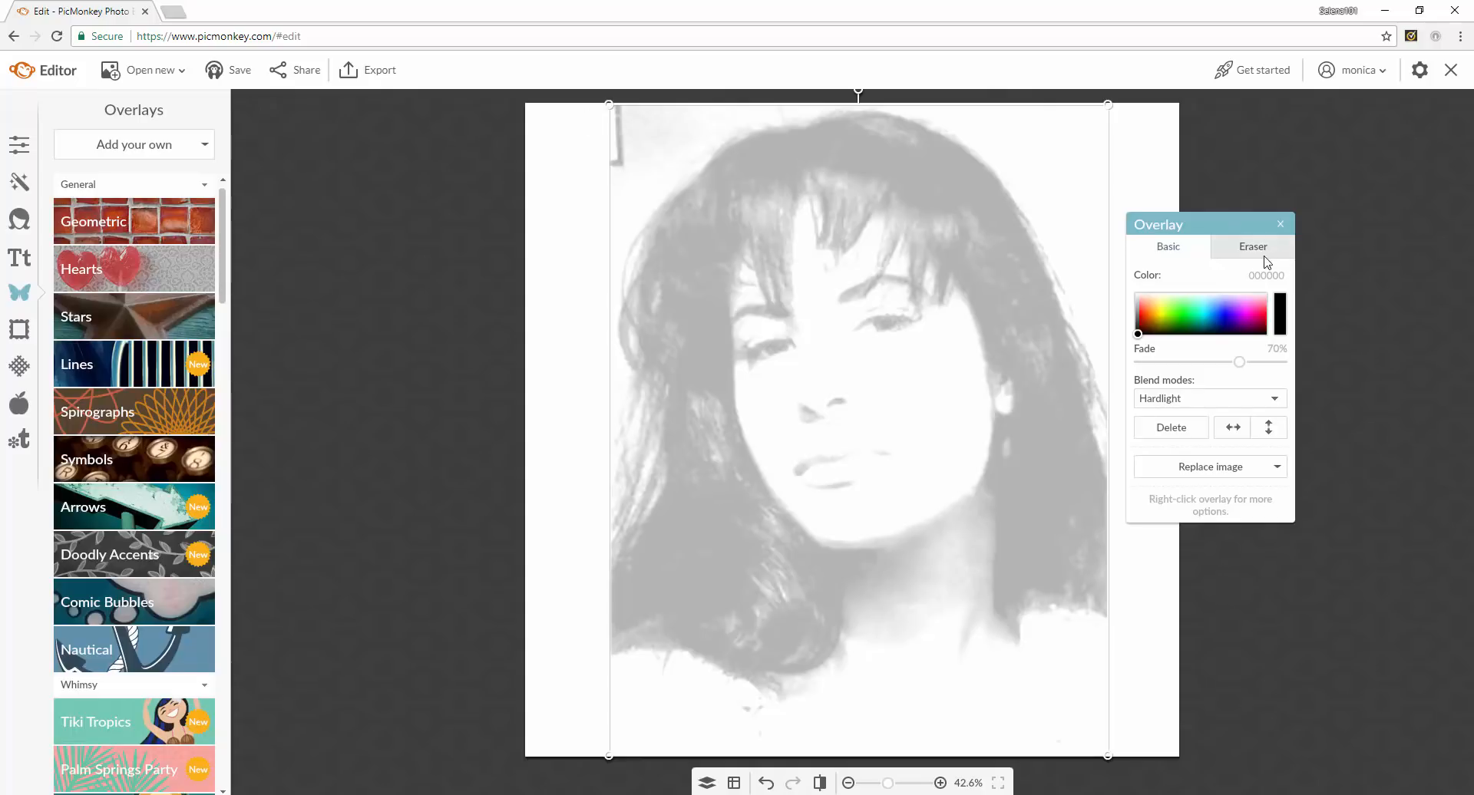
# Step: Erase the leftover background around the upper hair on both sides of the portrait with eraser size 83, and deselect the overlay
pyautogui.click(1259, 254)
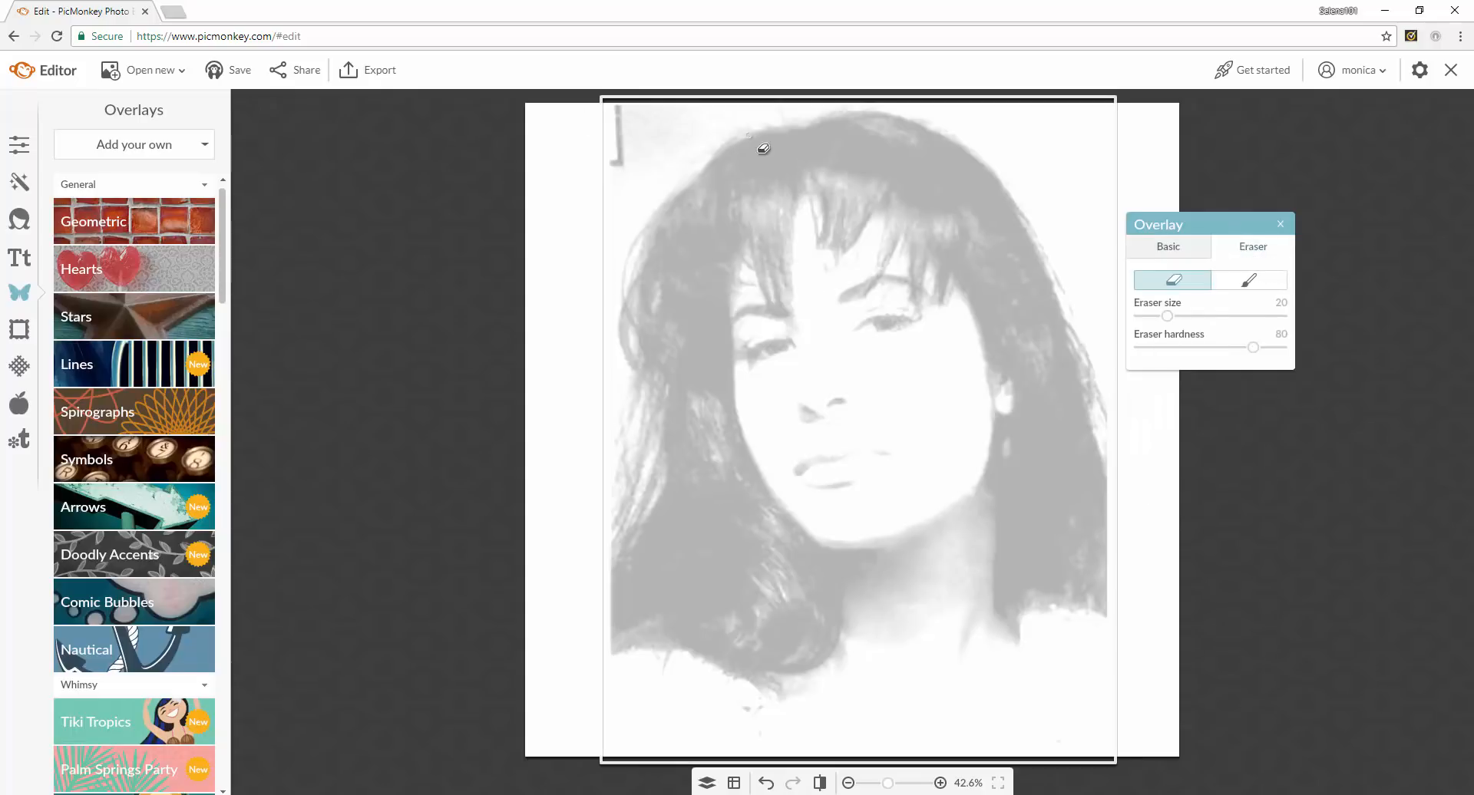
pyautogui.click(1217, 315)
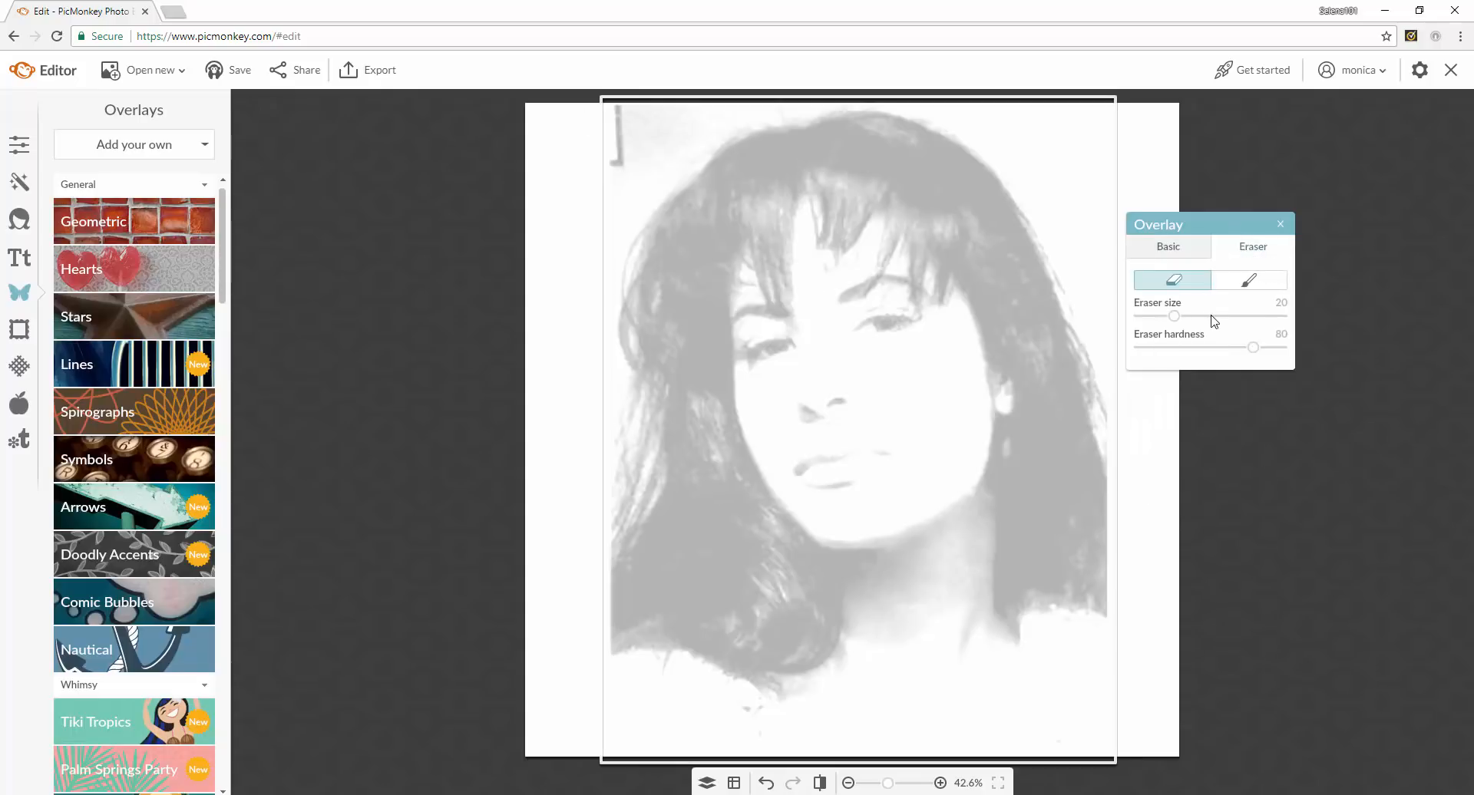
pyautogui.click(1257, 316)
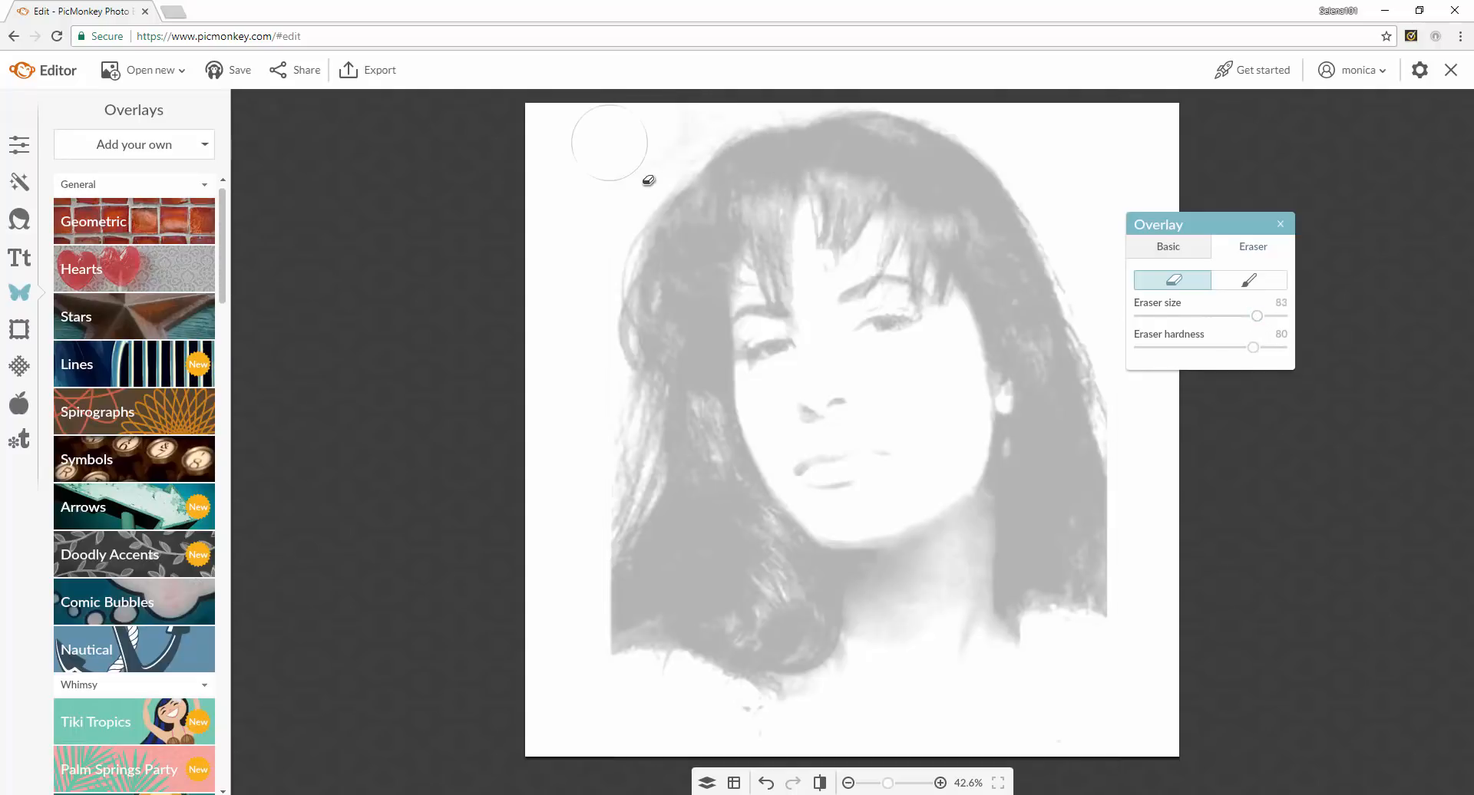
pyautogui.moveTo(609, 143)
pyautogui.mouseDown()
pyautogui.moveTo(589, 167)
pyautogui.moveTo(596, 194)
pyautogui.mouseUp()
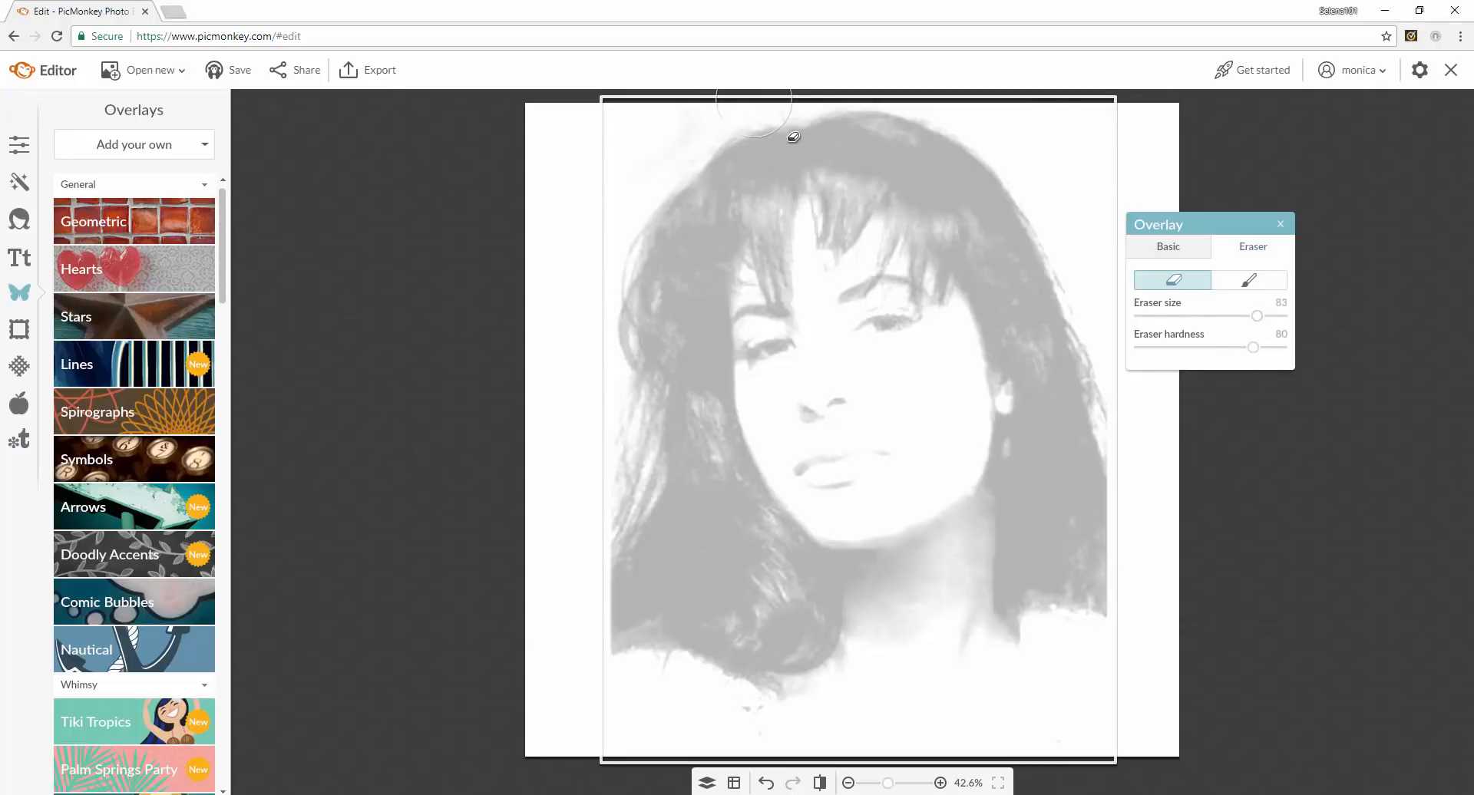
pyautogui.click(699, 106)
pyautogui.moveTo(668, 198); pyautogui.dragTo(659, 214)
pyautogui.click(1054, 125)
pyautogui.moveTo(1026, 124)
pyautogui.mouseDown()
pyautogui.moveTo(1088, 206)
pyautogui.moveTo(1108, 274)
pyautogui.mouseUp()
pyautogui.click(1280, 225)
pyautogui.click(787, 384)
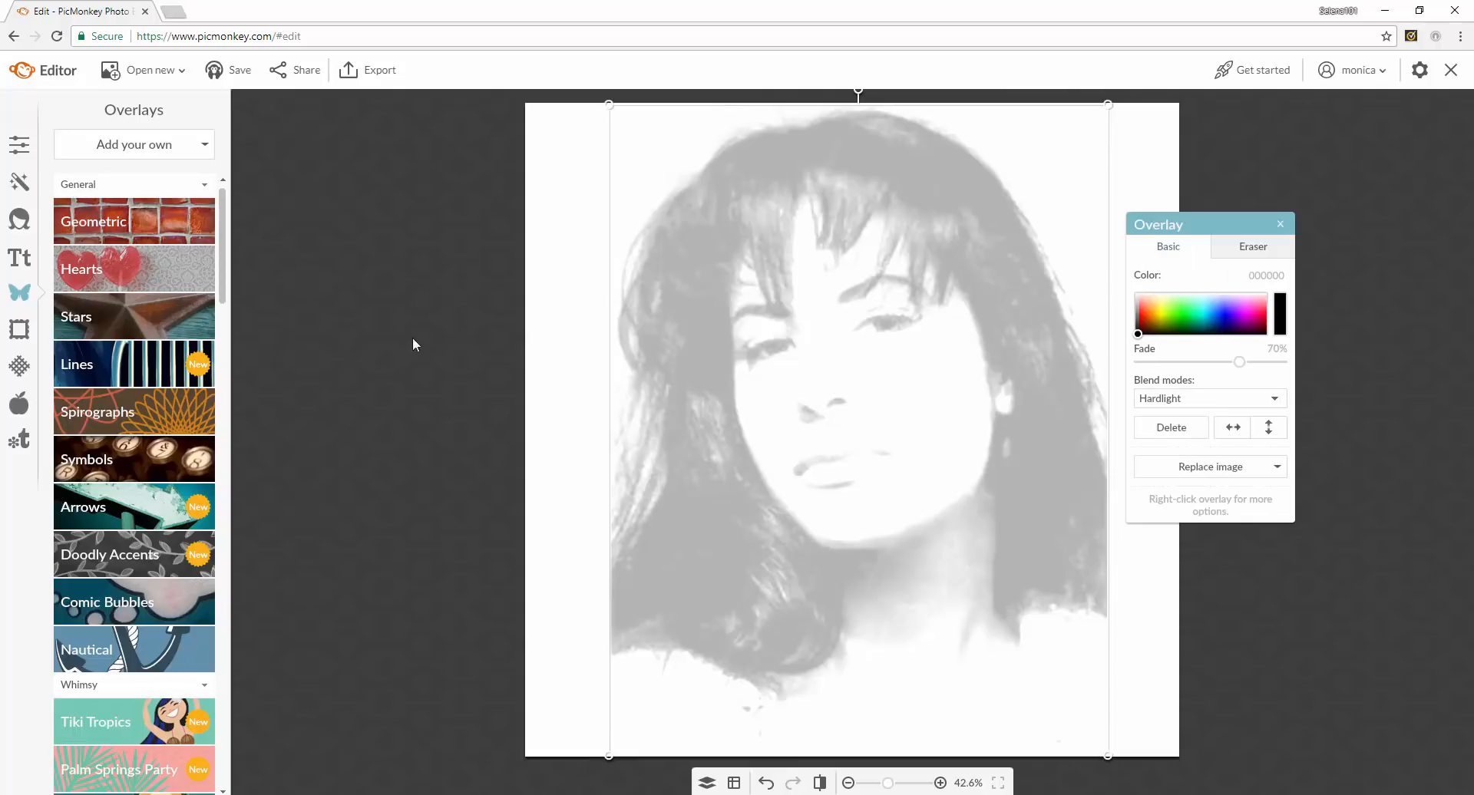
pyautogui.click(428, 317)
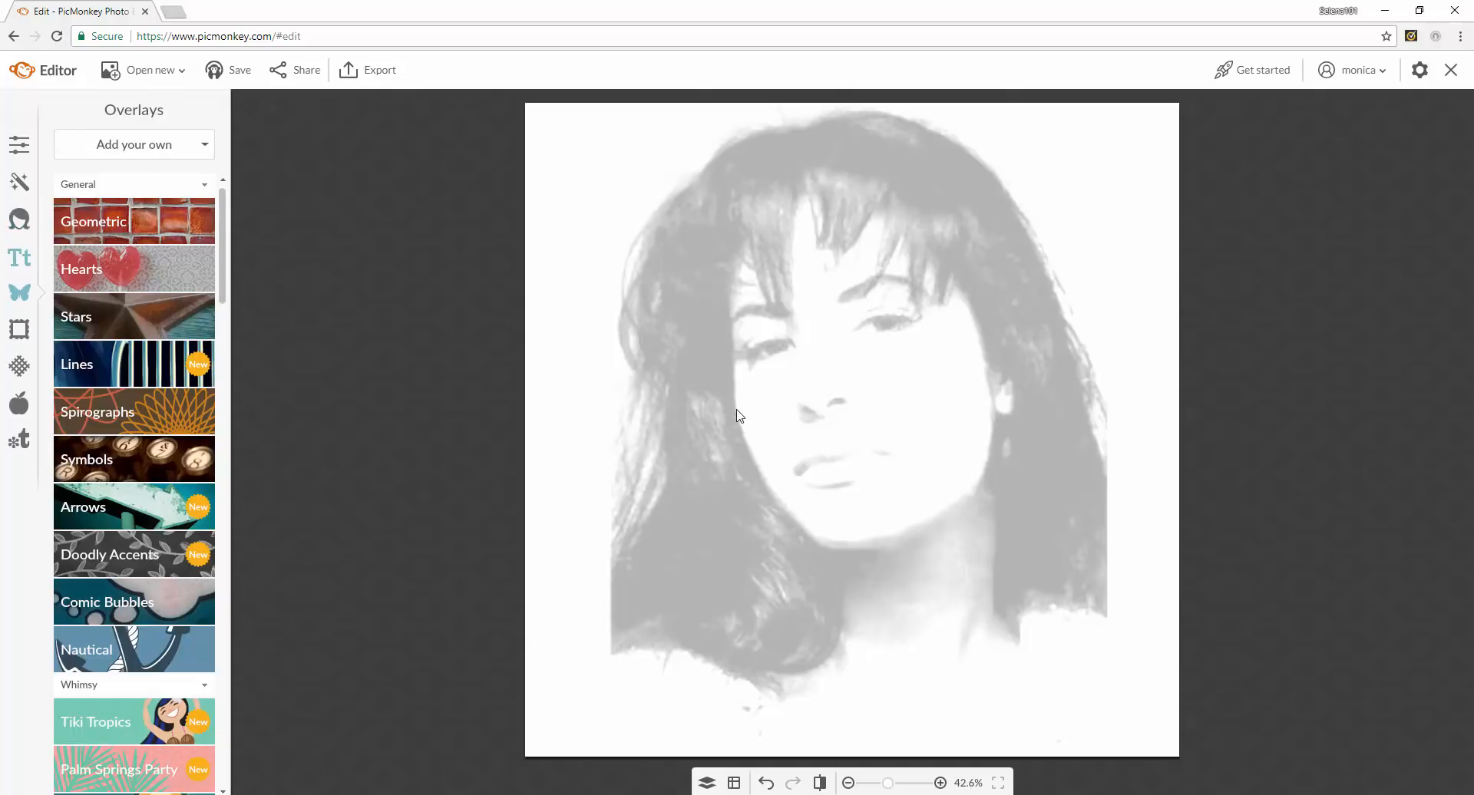
# Step: Add a text box in the Franchise font containing "23"
pyautogui.click(19, 258)
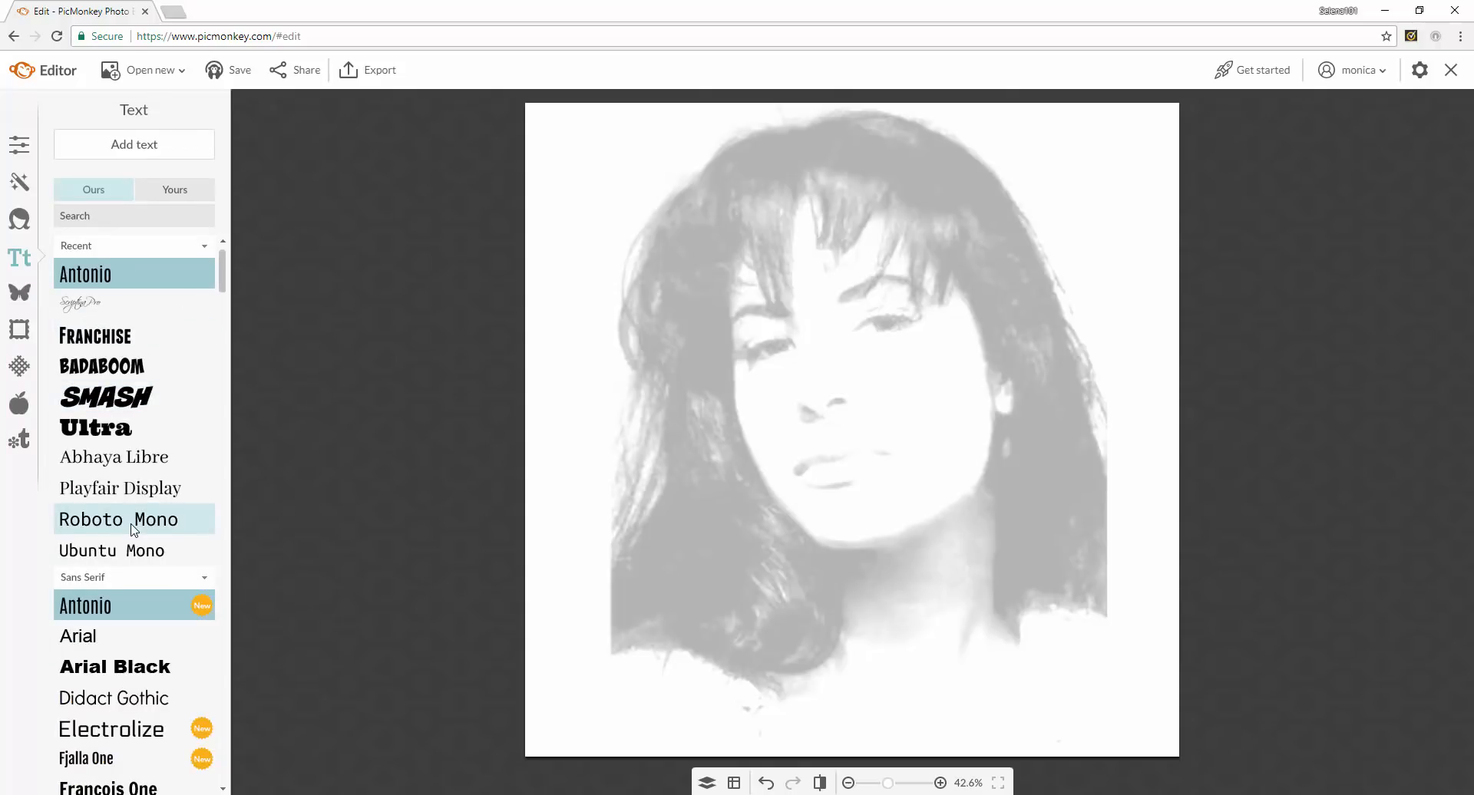
pyautogui.click(102, 338)
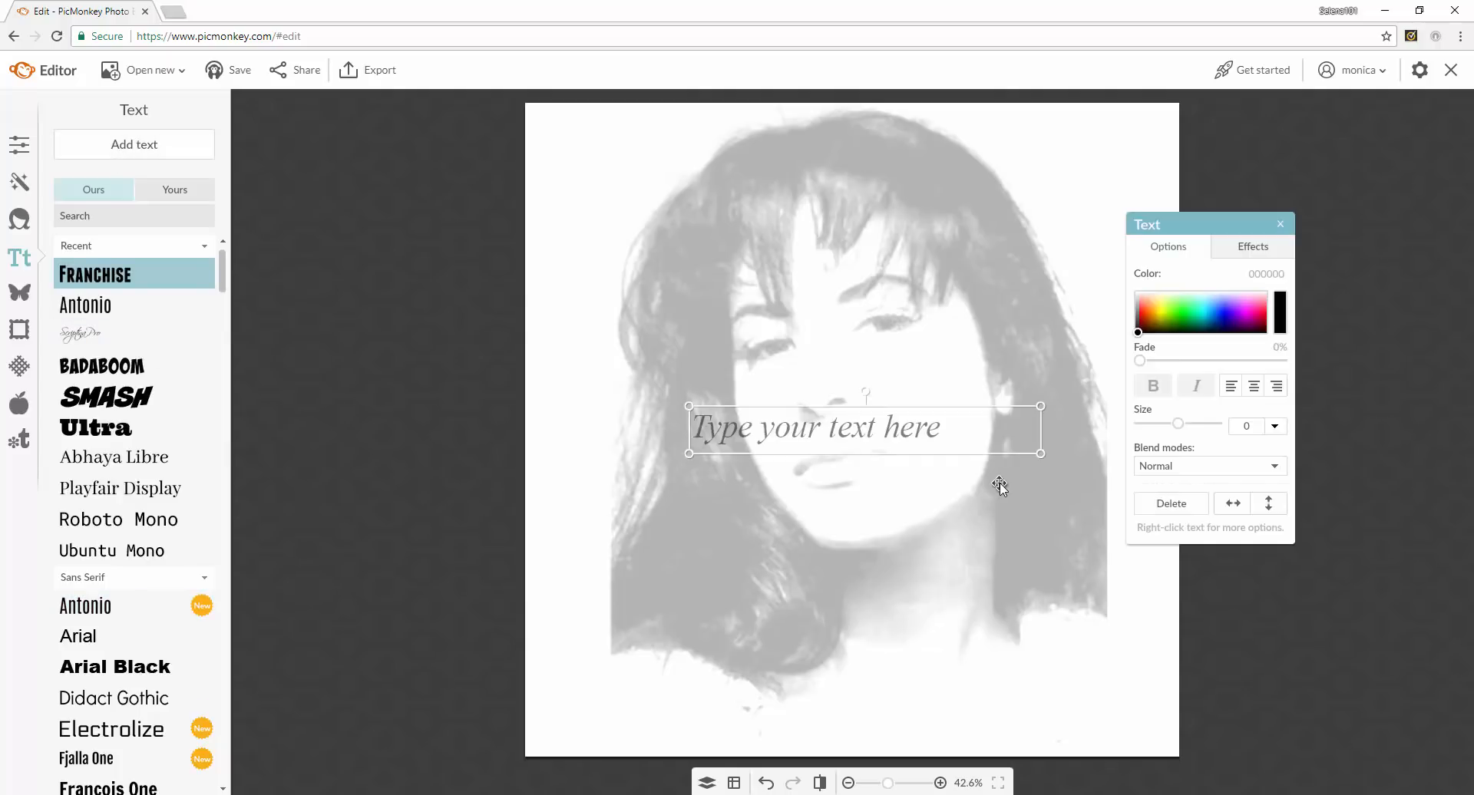
pyautogui.click(773, 433)
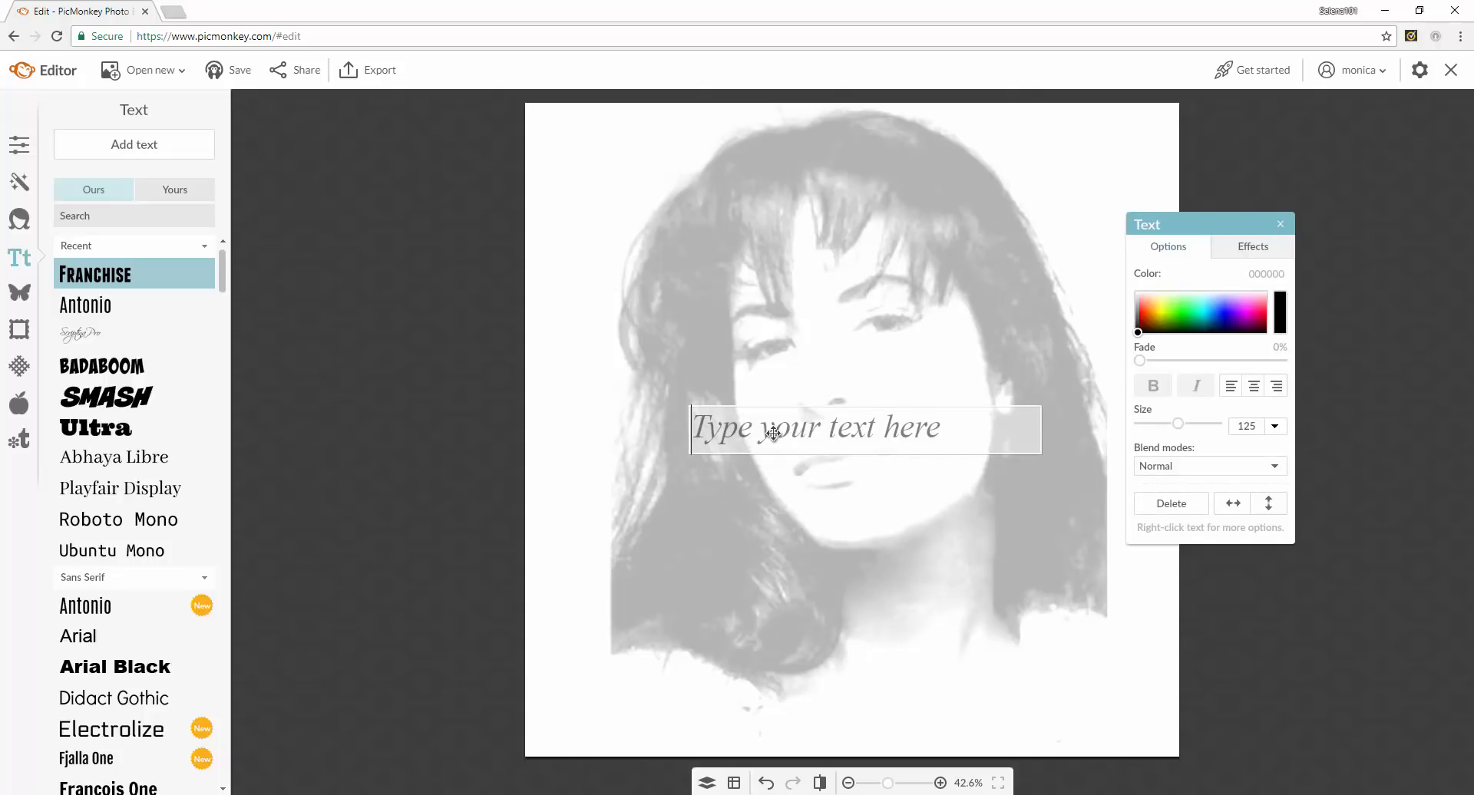
pyautogui.write('23')
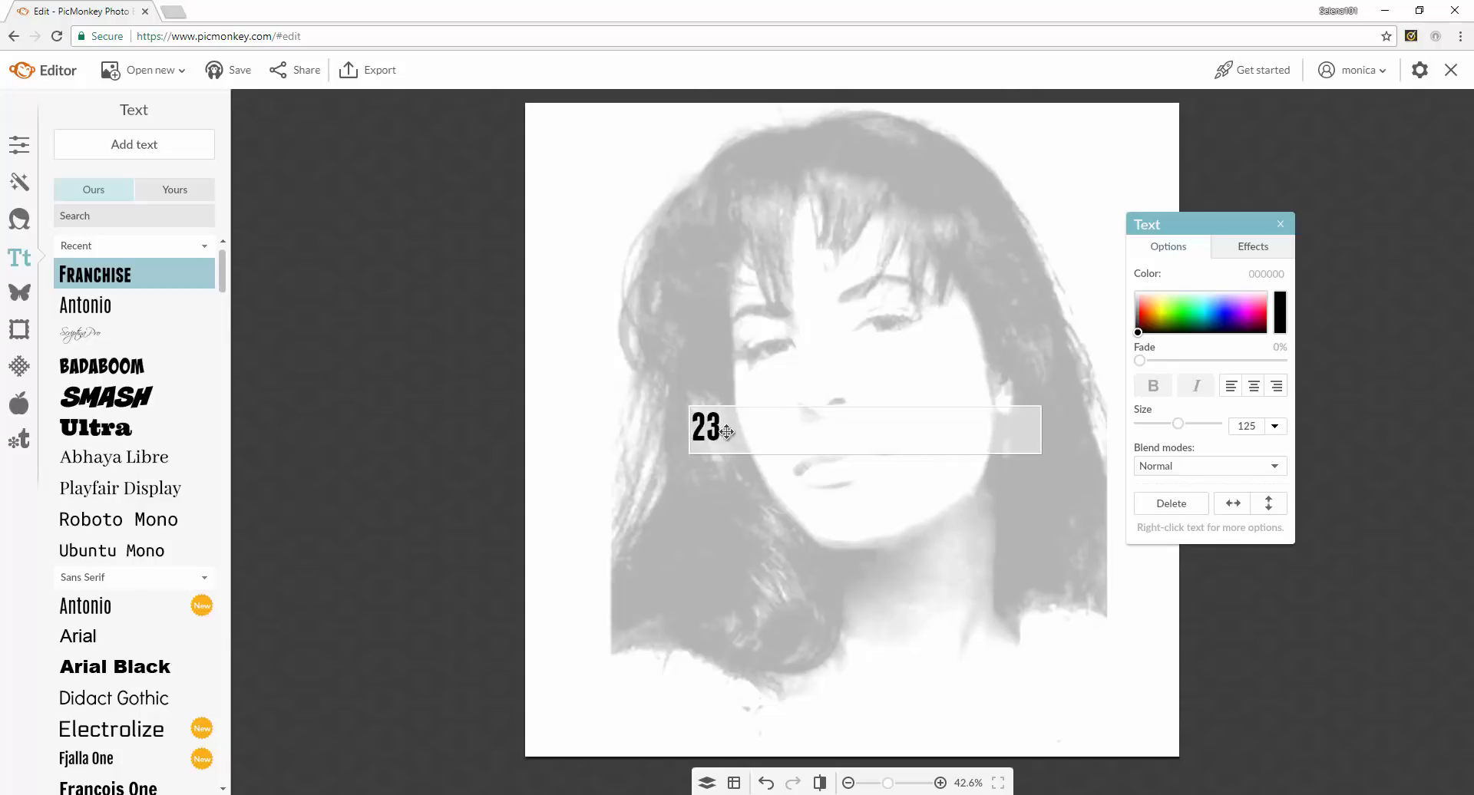
# Step: Color the "23" text purple (9e12ff) and increase its size to 498
pyautogui.moveTo(727, 432); pyautogui.dragTo(679, 433)
pyautogui.click(1239, 310)
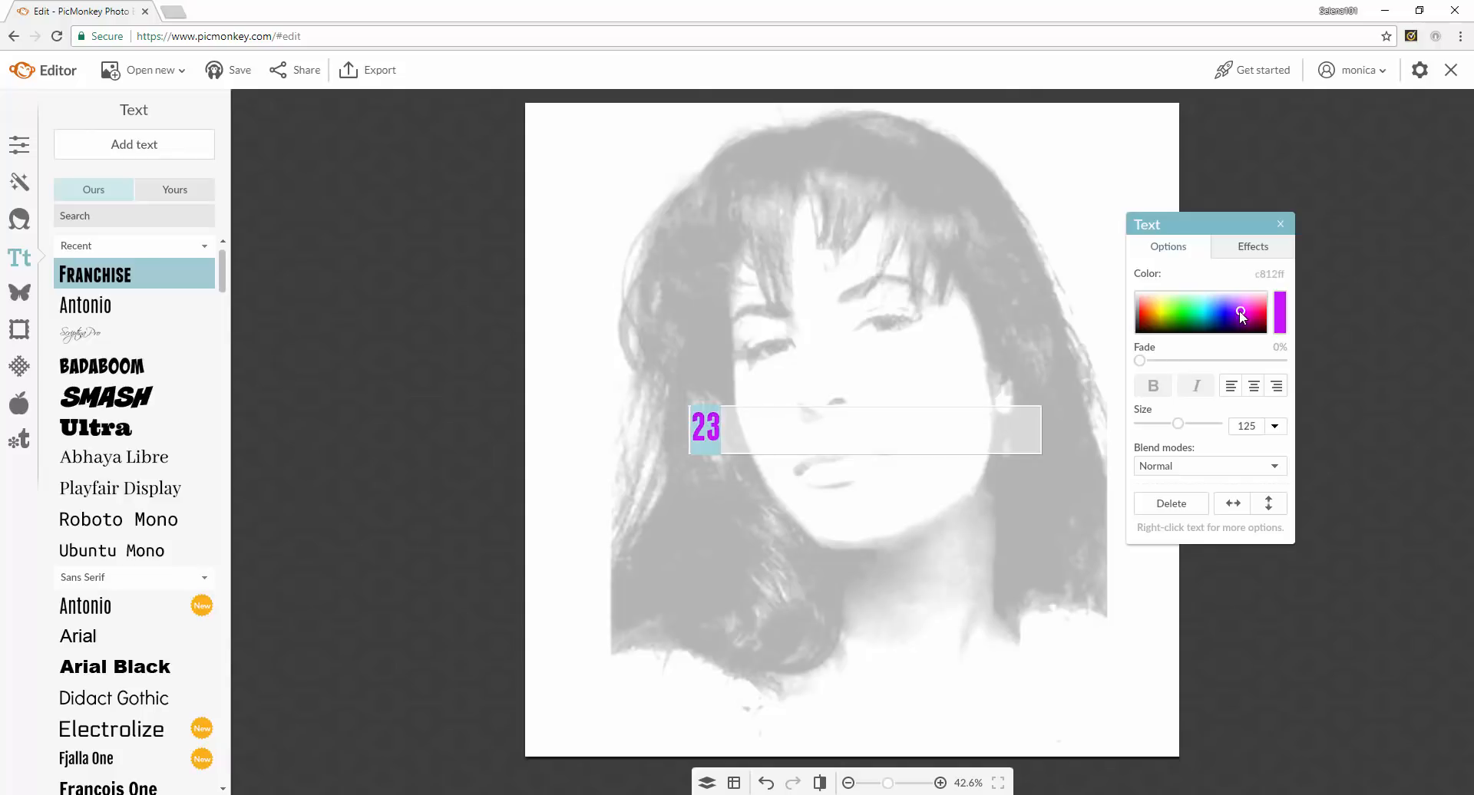
pyautogui.click(1237, 310)
pyautogui.moveTo(1180, 432); pyautogui.dragTo(1239, 430)
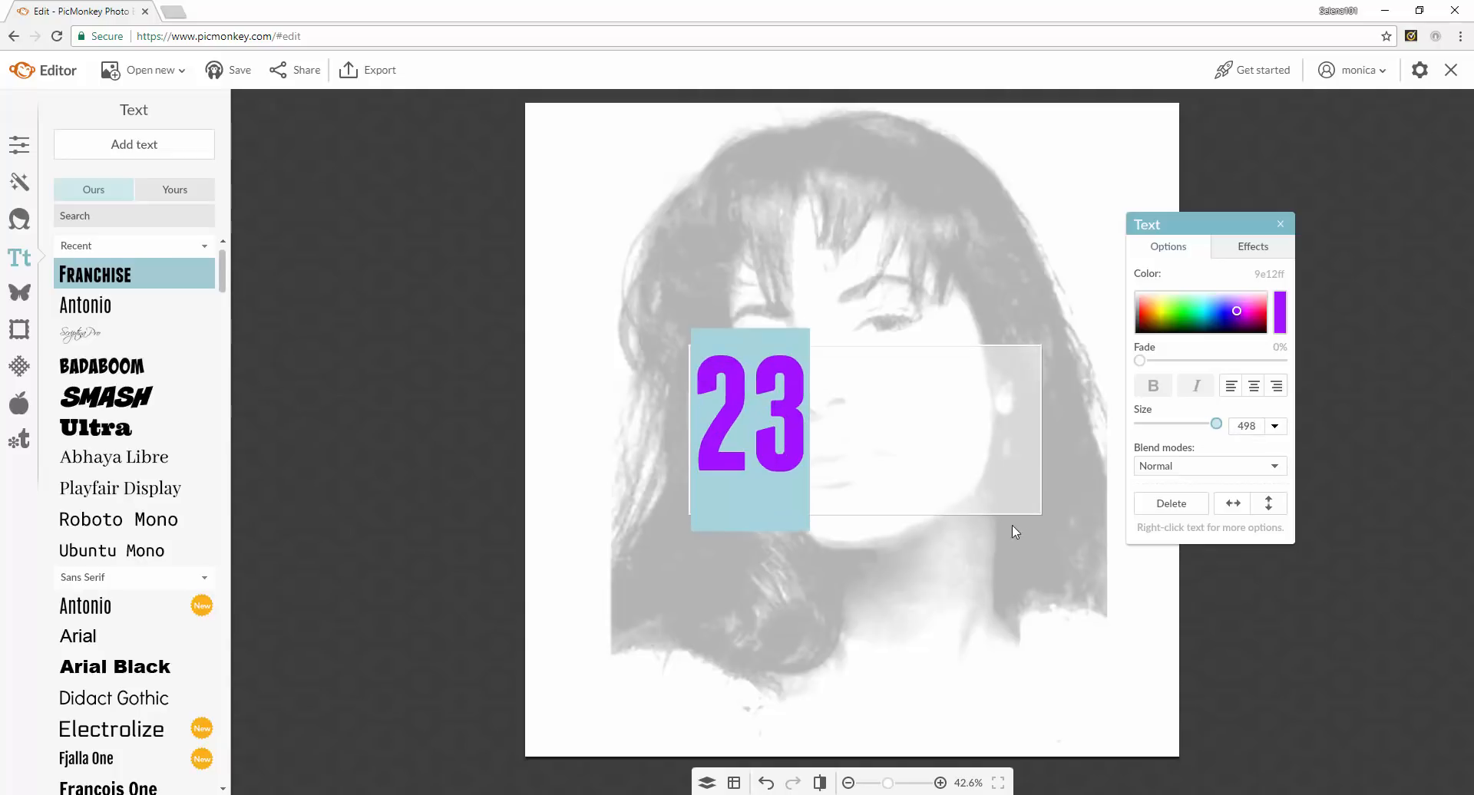
pyautogui.click(980, 545)
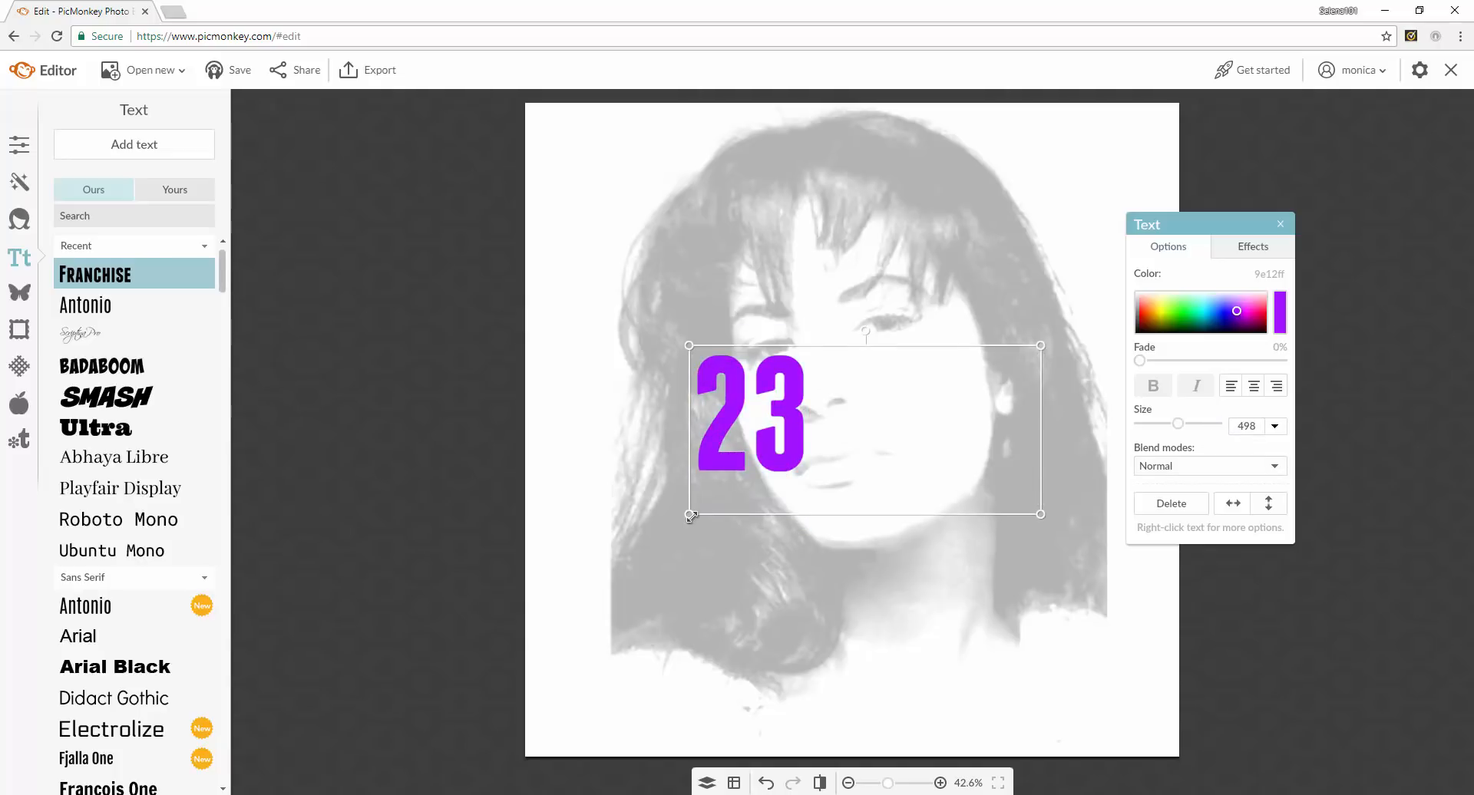
# Step: Enlarge the purple "23" text to size 1534 and center it over the portrait's face
pyautogui.moveTo(689, 515); pyautogui.dragTo(444, 559)
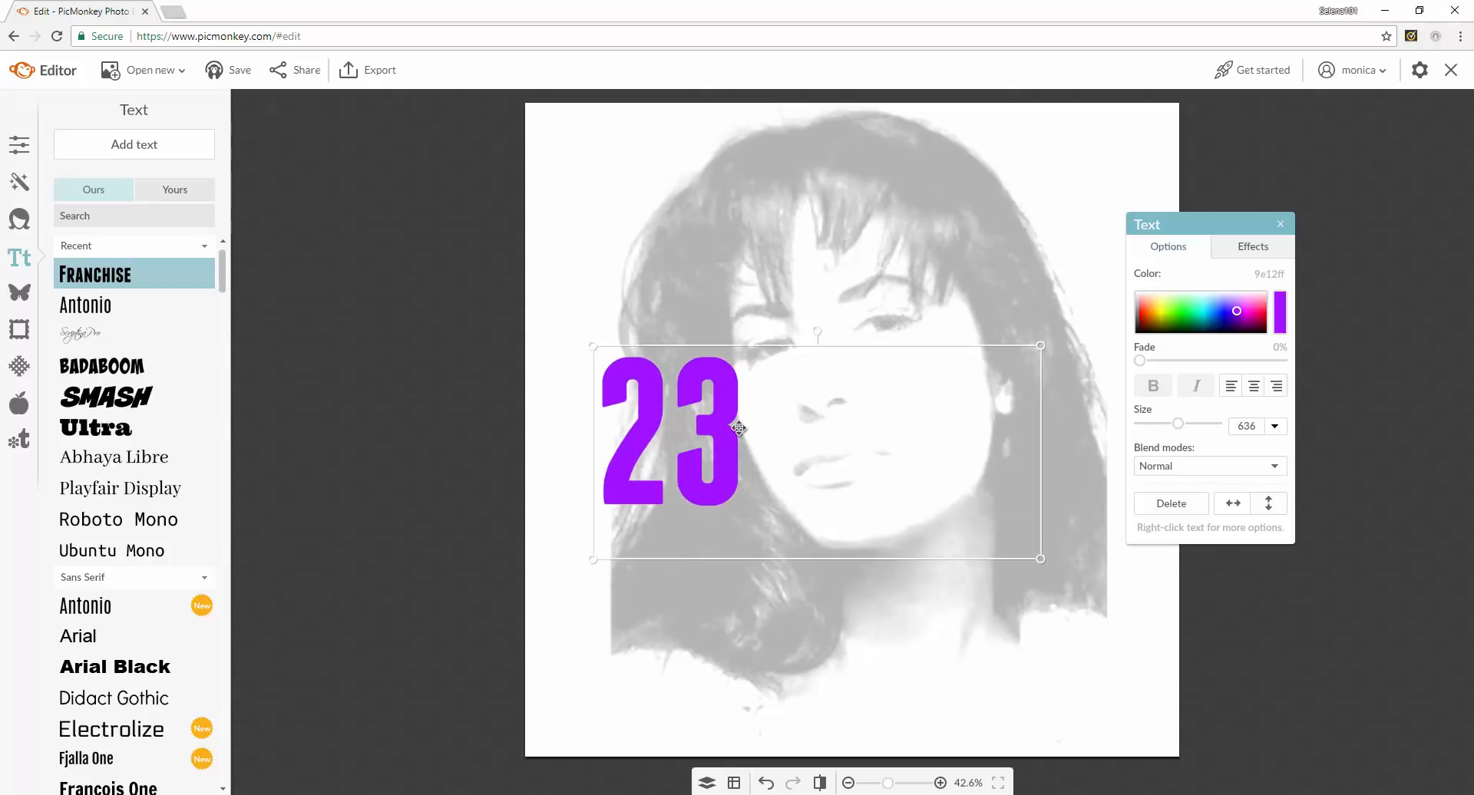
pyautogui.moveTo(739, 428); pyautogui.dragTo(980, 270)
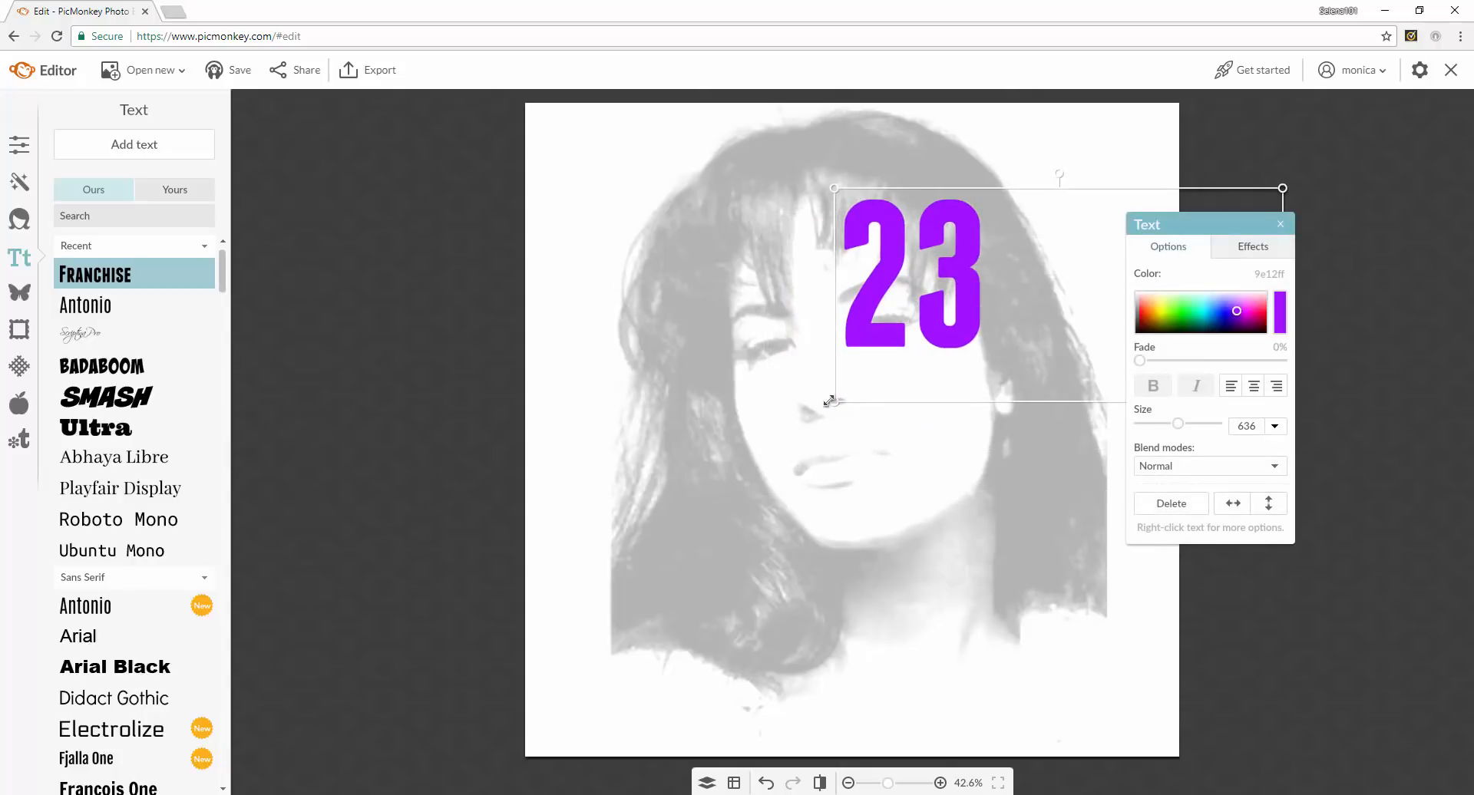
pyautogui.moveTo(837, 400); pyautogui.dragTo(553, 612)
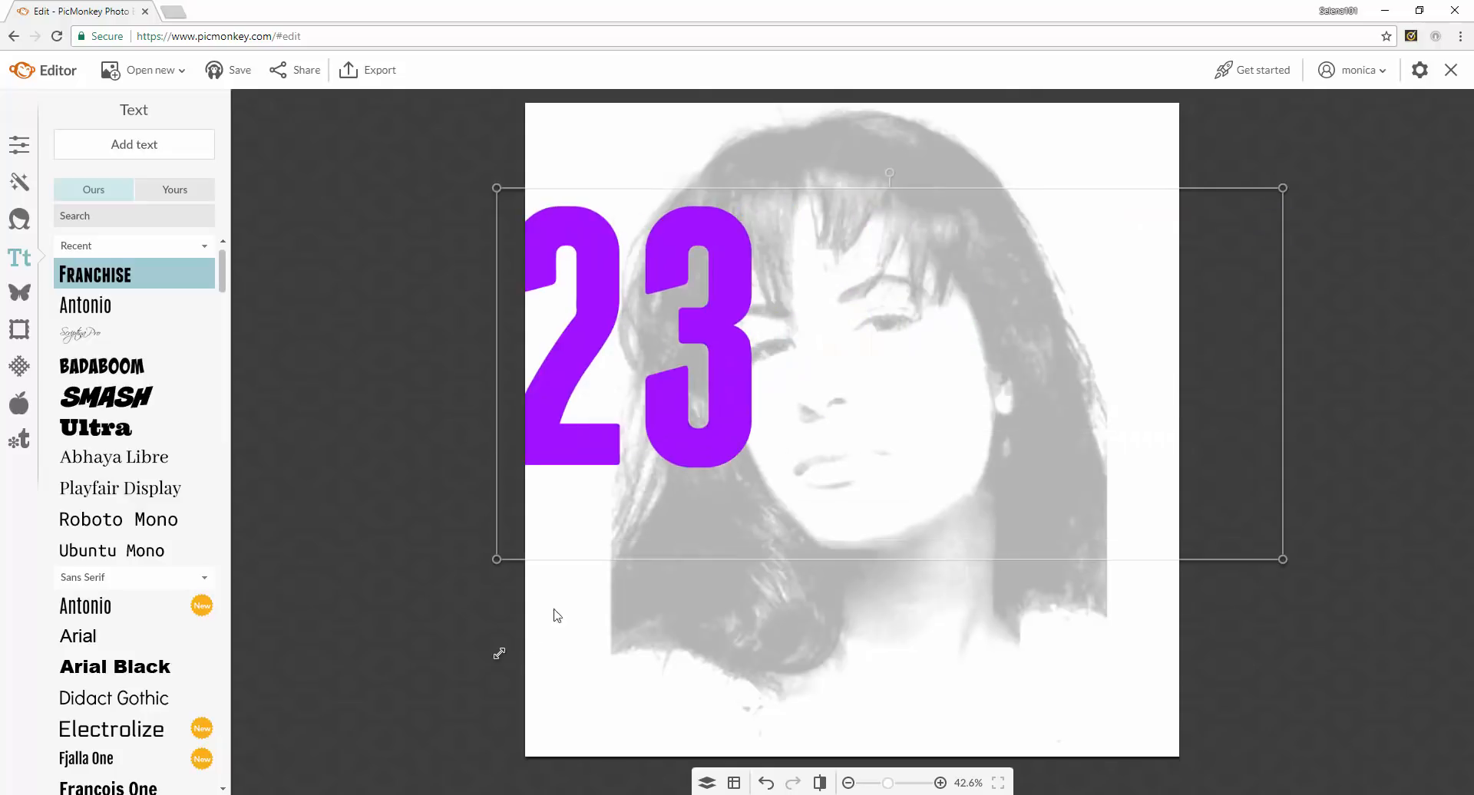
pyautogui.moveTo(658, 394); pyautogui.dragTo(891, 390)
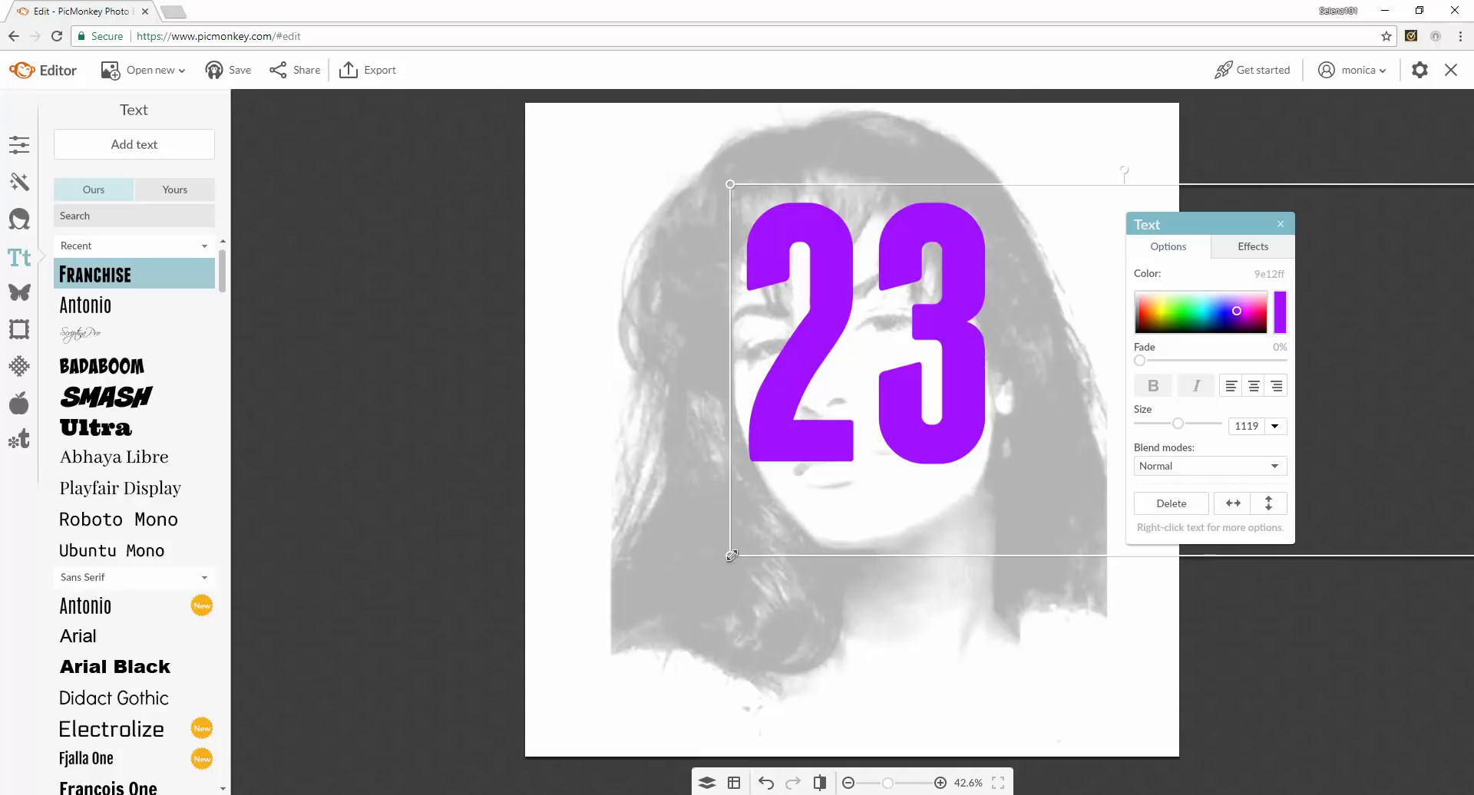
pyautogui.moveTo(731, 554); pyautogui.dragTo(436, 679)
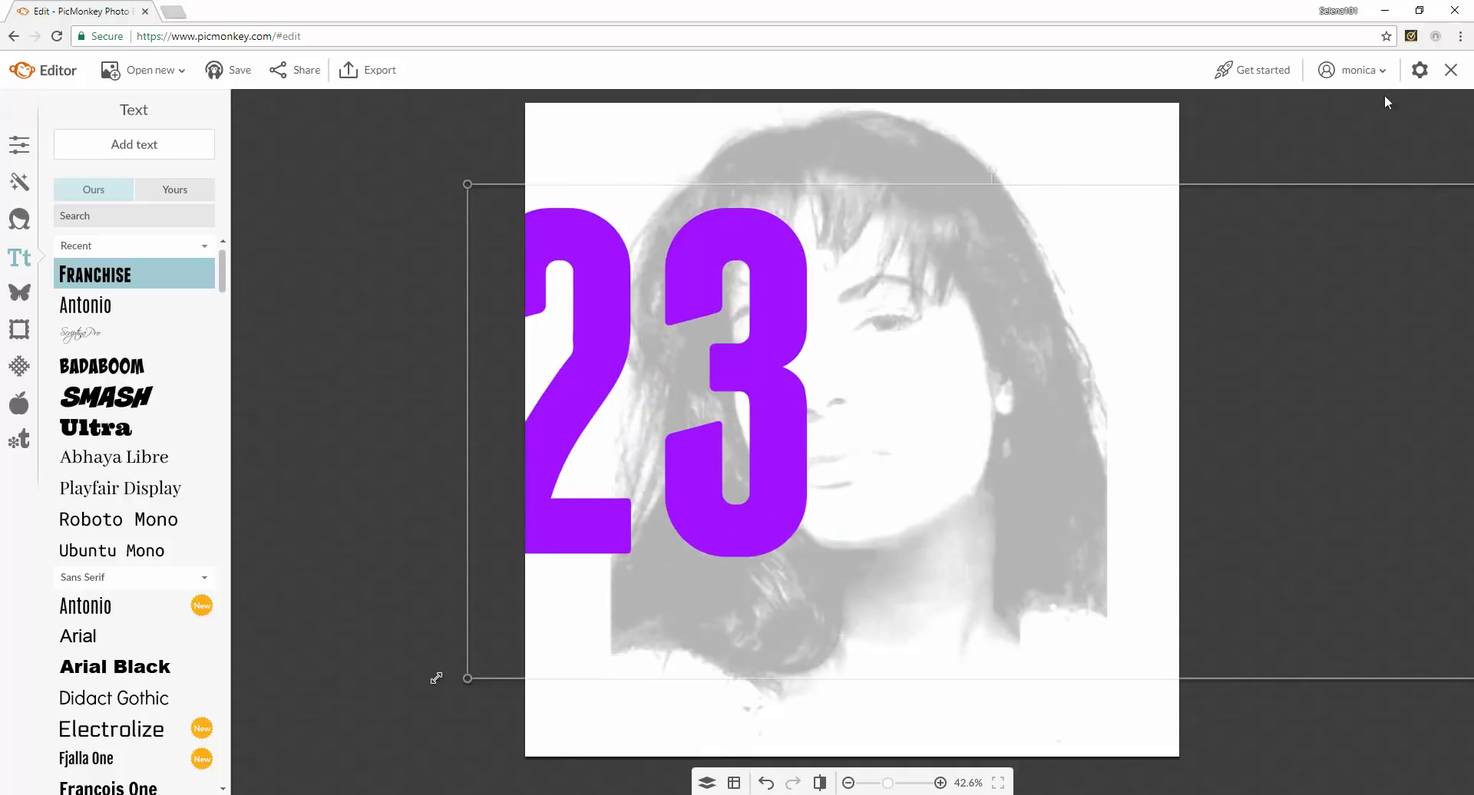
pyautogui.click(713, 389)
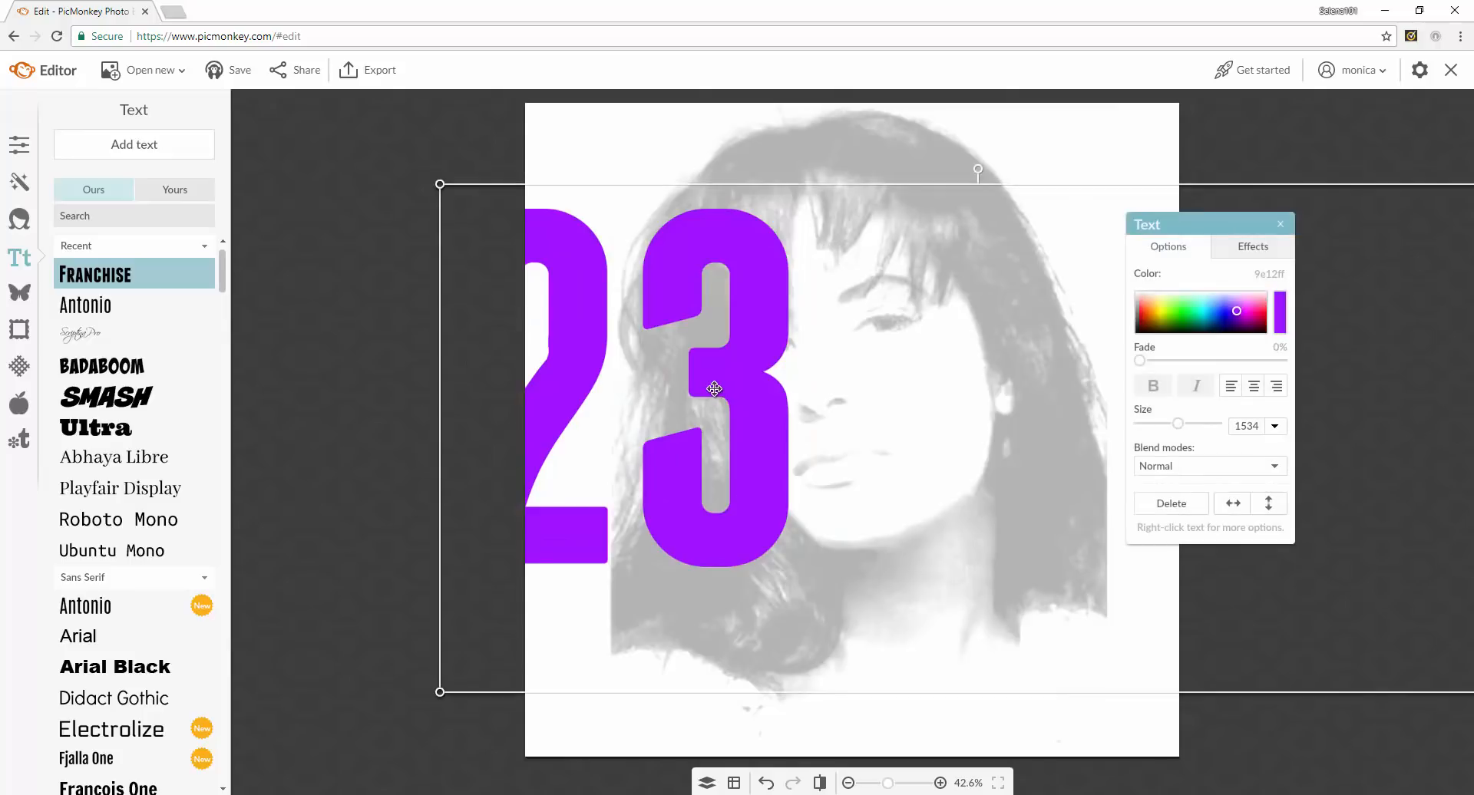
pyautogui.moveTo(714, 389); pyautogui.dragTo(930, 387)
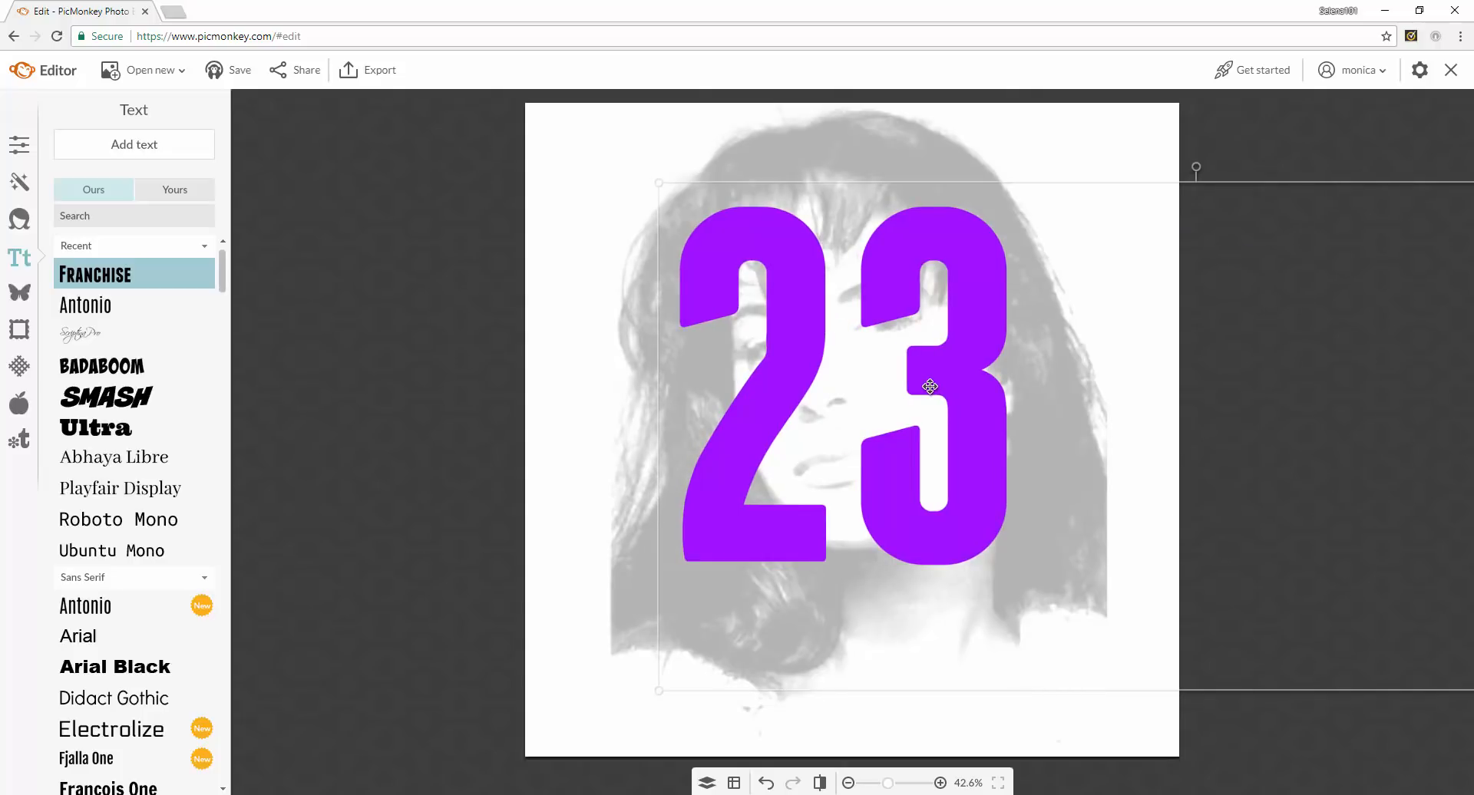
pyautogui.moveTo(930, 386); pyautogui.dragTo(927, 386)
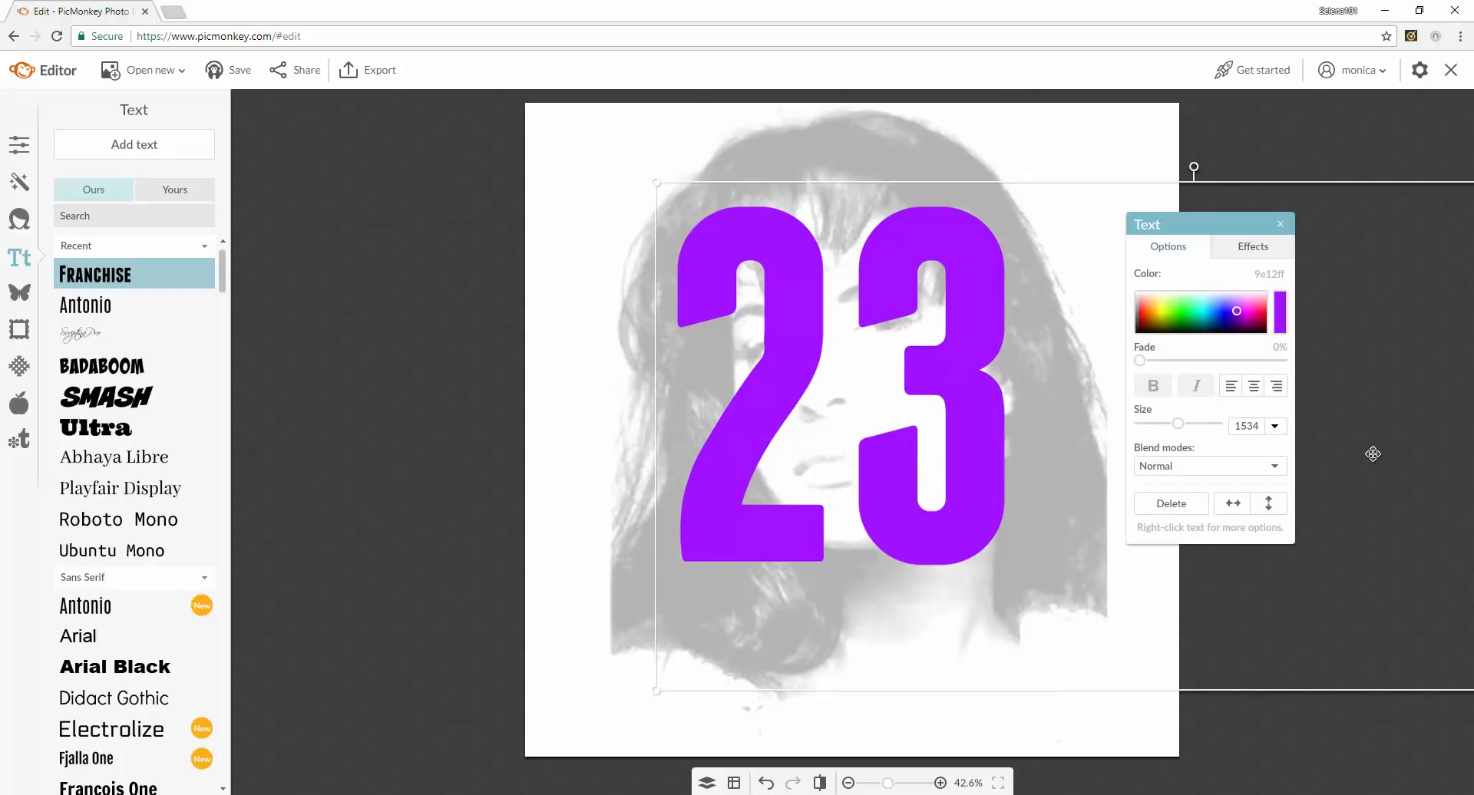
# Step: Set the "23" text's blend mode to Overlay and the portrait overlay's fade to 80%
pyautogui.click(1173, 468)
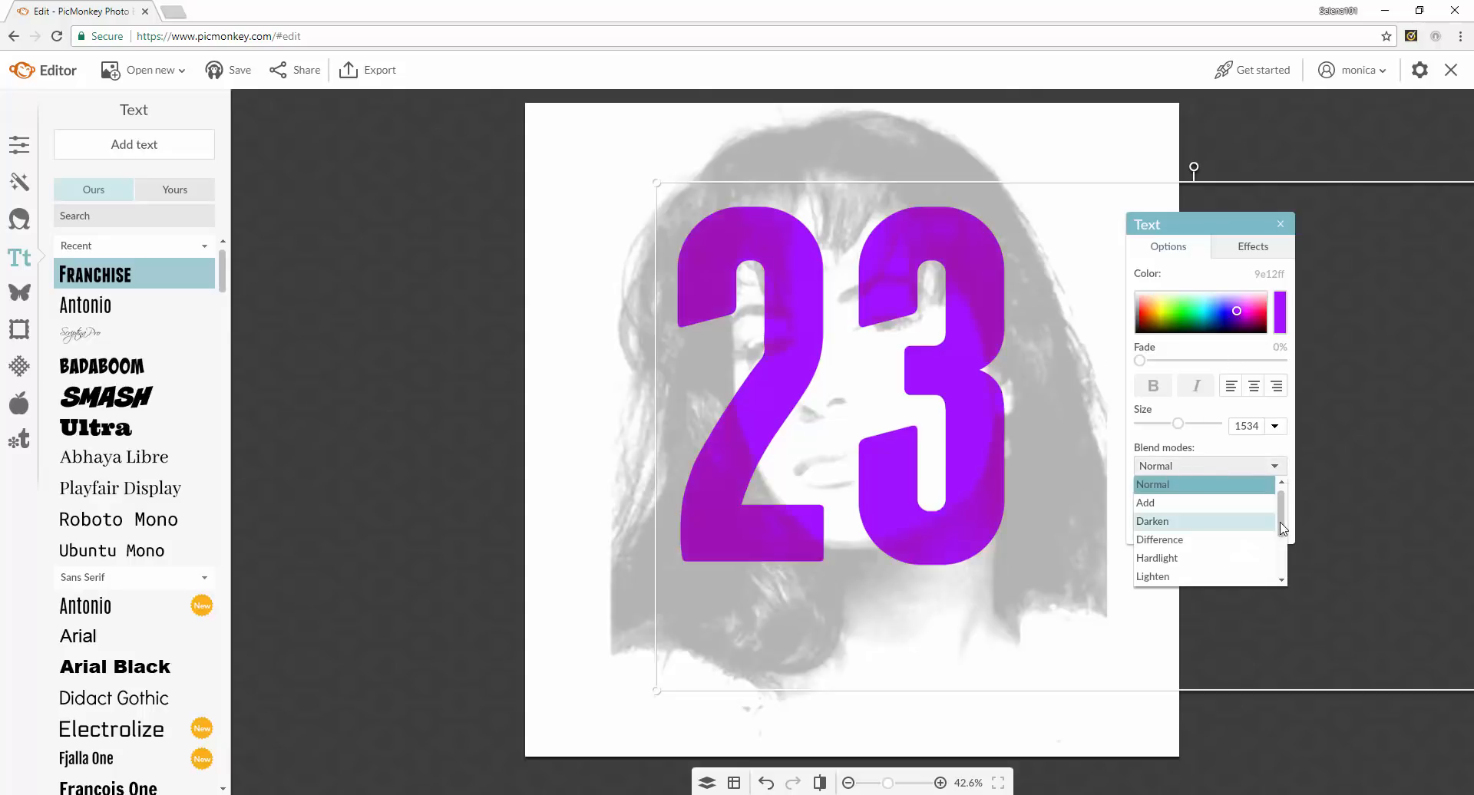
pyautogui.scroll(-3, 1244, 549)
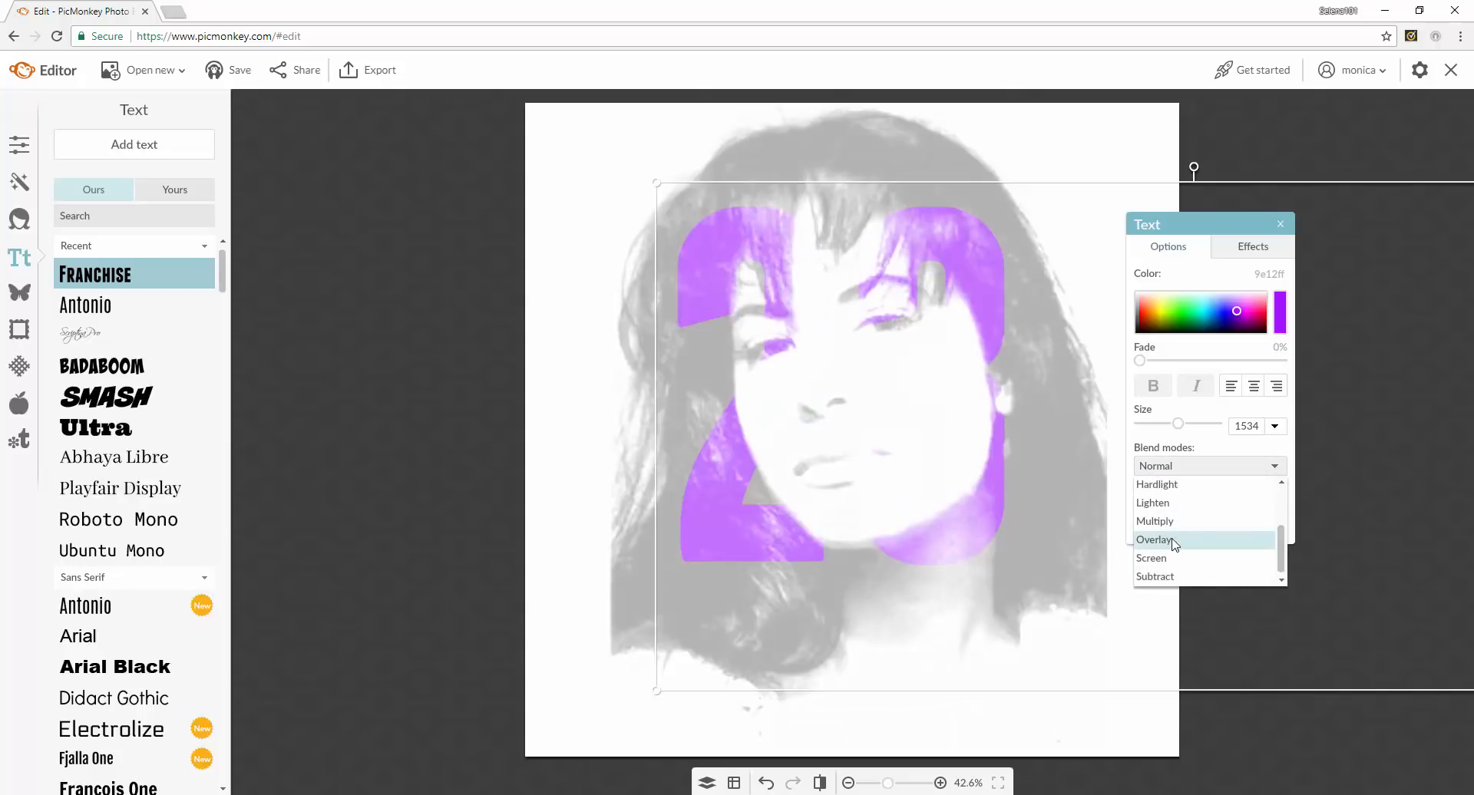
pyautogui.click(1167, 540)
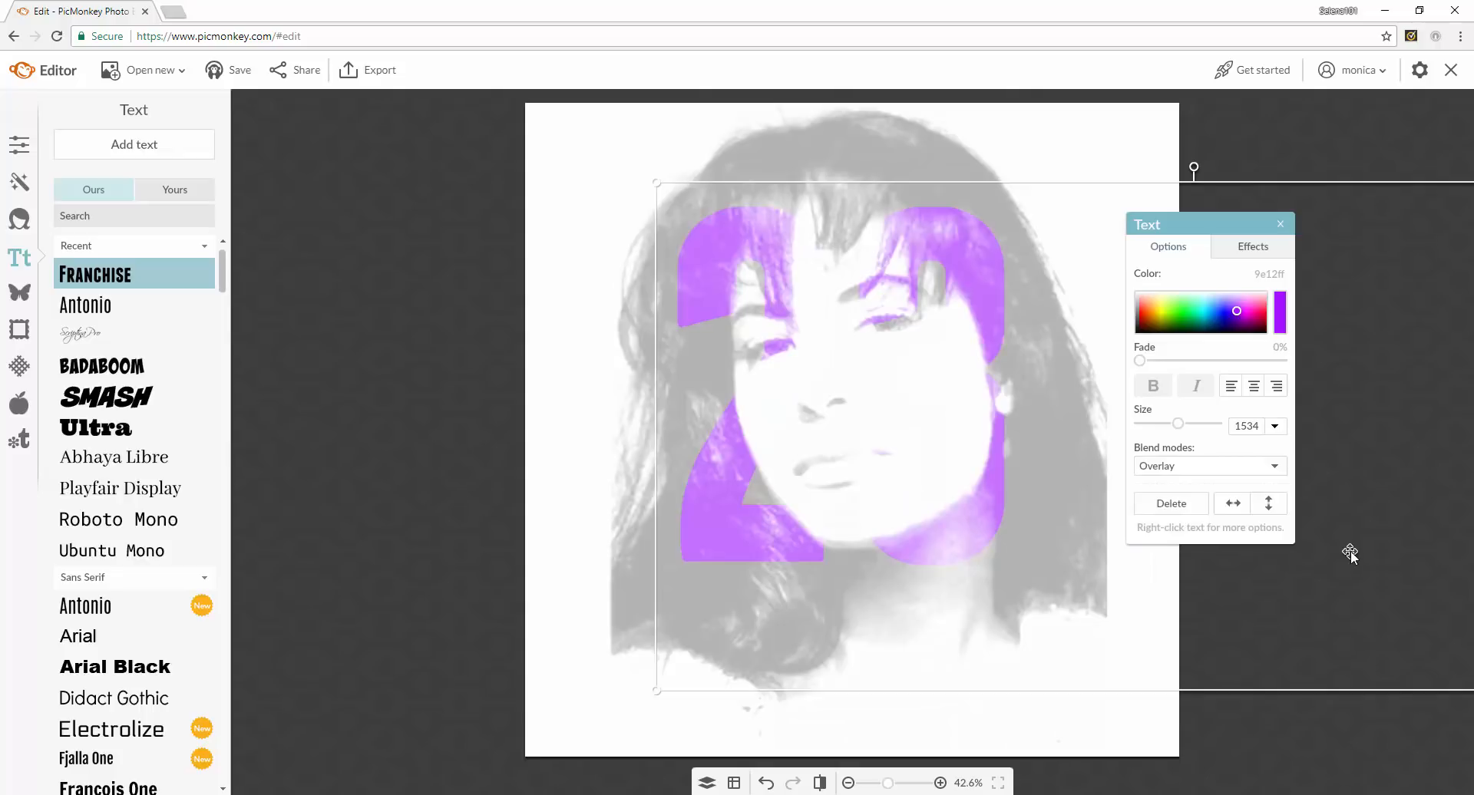
pyautogui.click(848, 144)
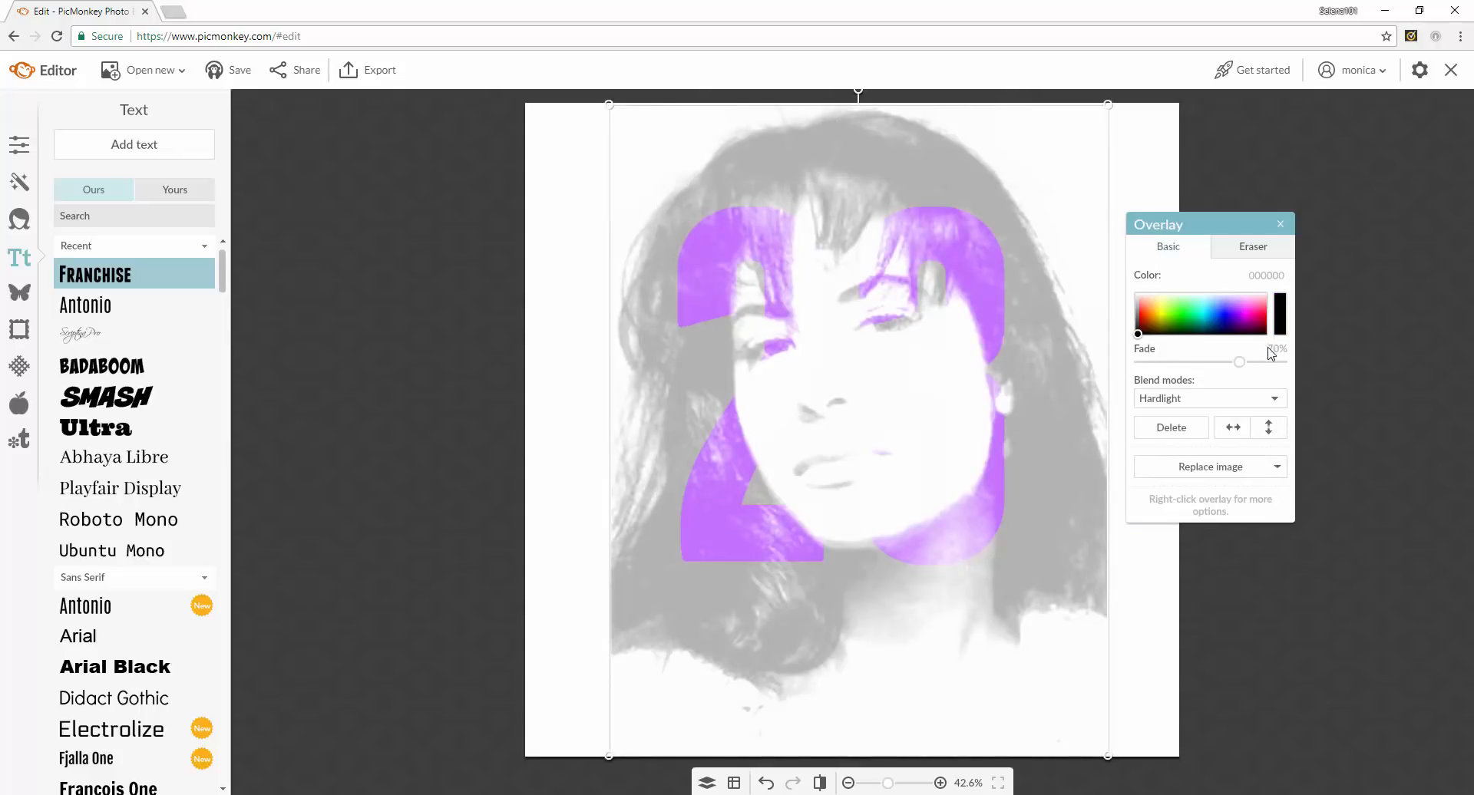
pyautogui.moveTo(1238, 362); pyautogui.dragTo(1254, 366)
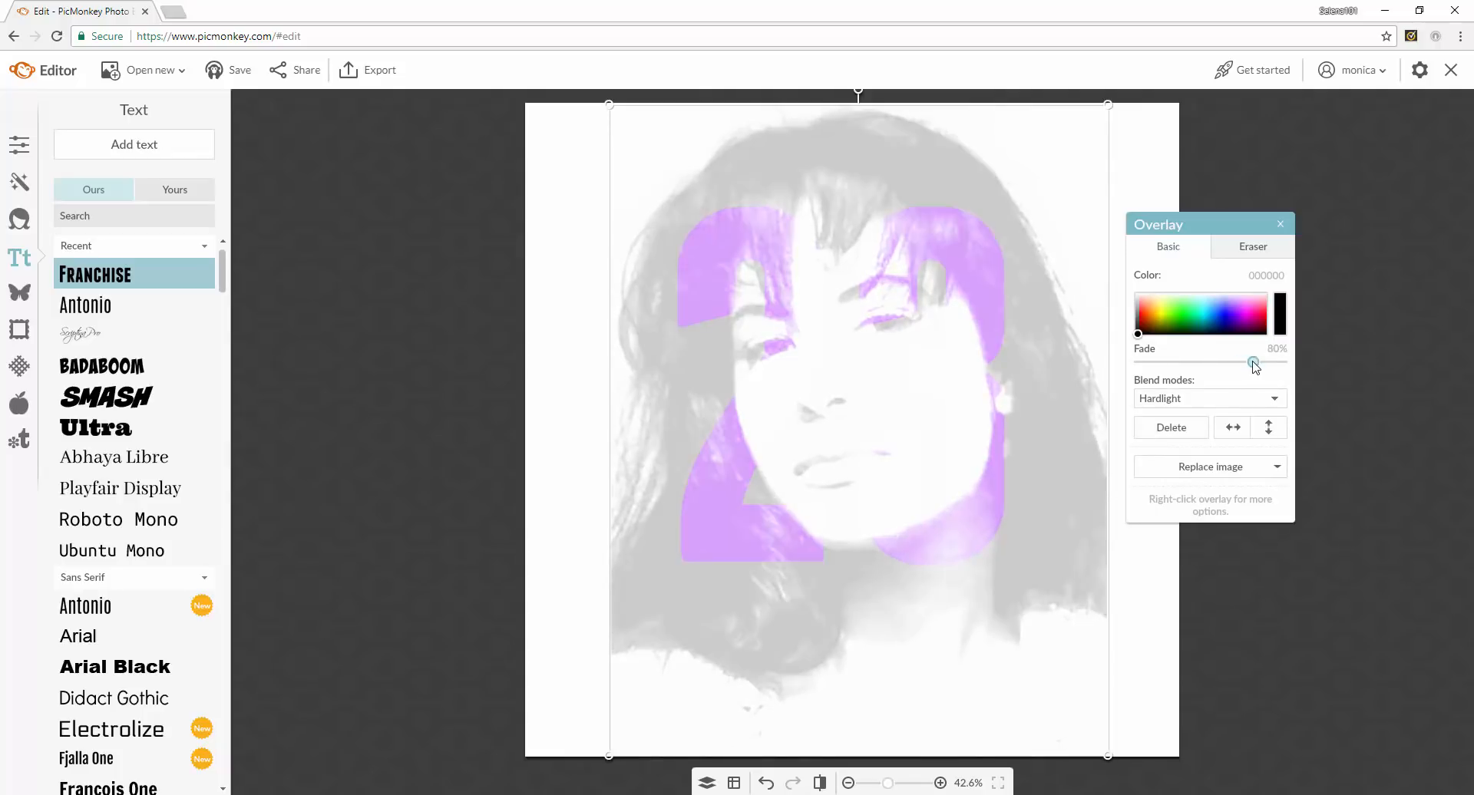
# Step: Enlarge the "23" text to size 1816, recenter it over the portrait from forehead to neck, and deselect it
pyautogui.click(651, 696)
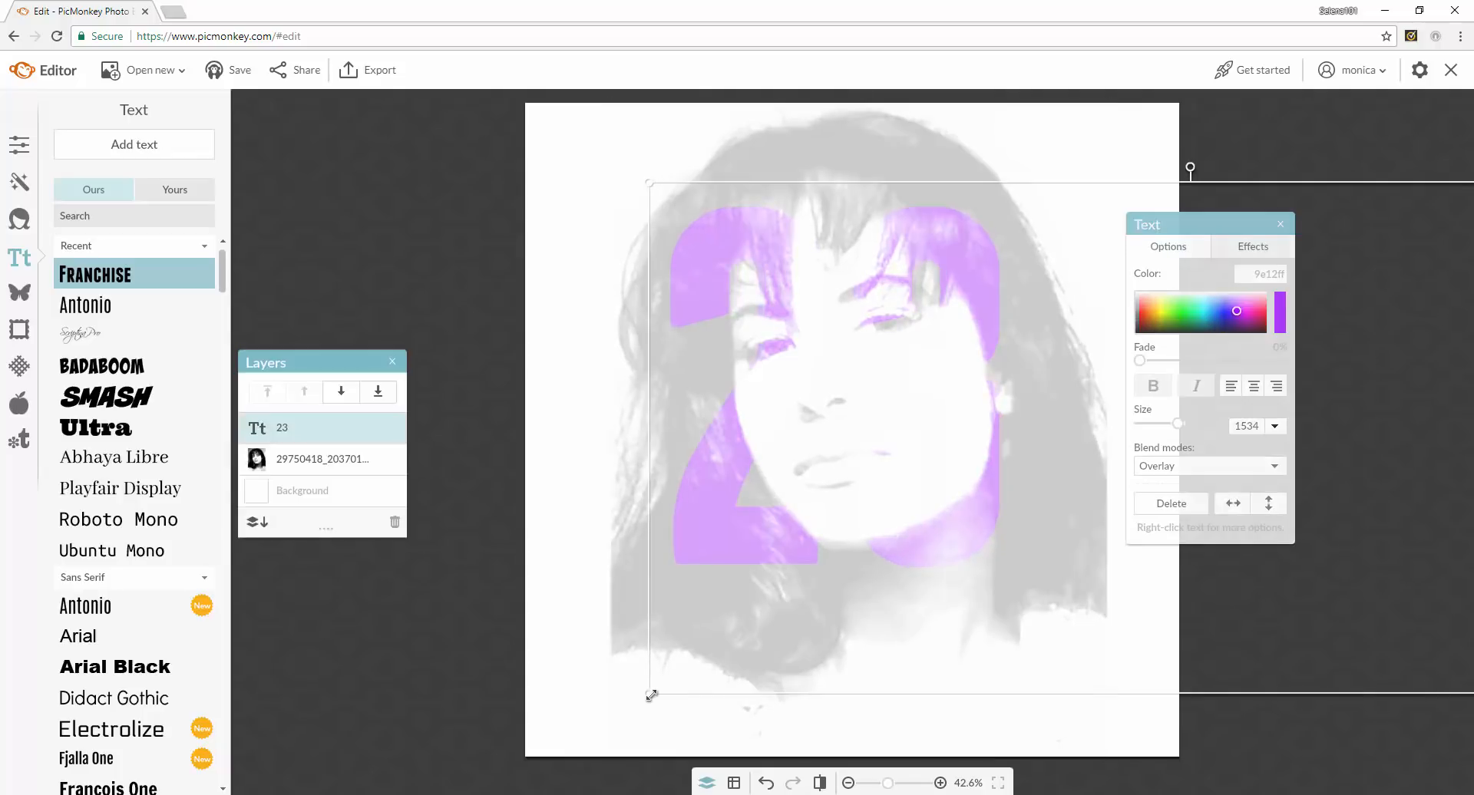
pyautogui.moveTo(651, 695); pyautogui.dragTo(393, 780)
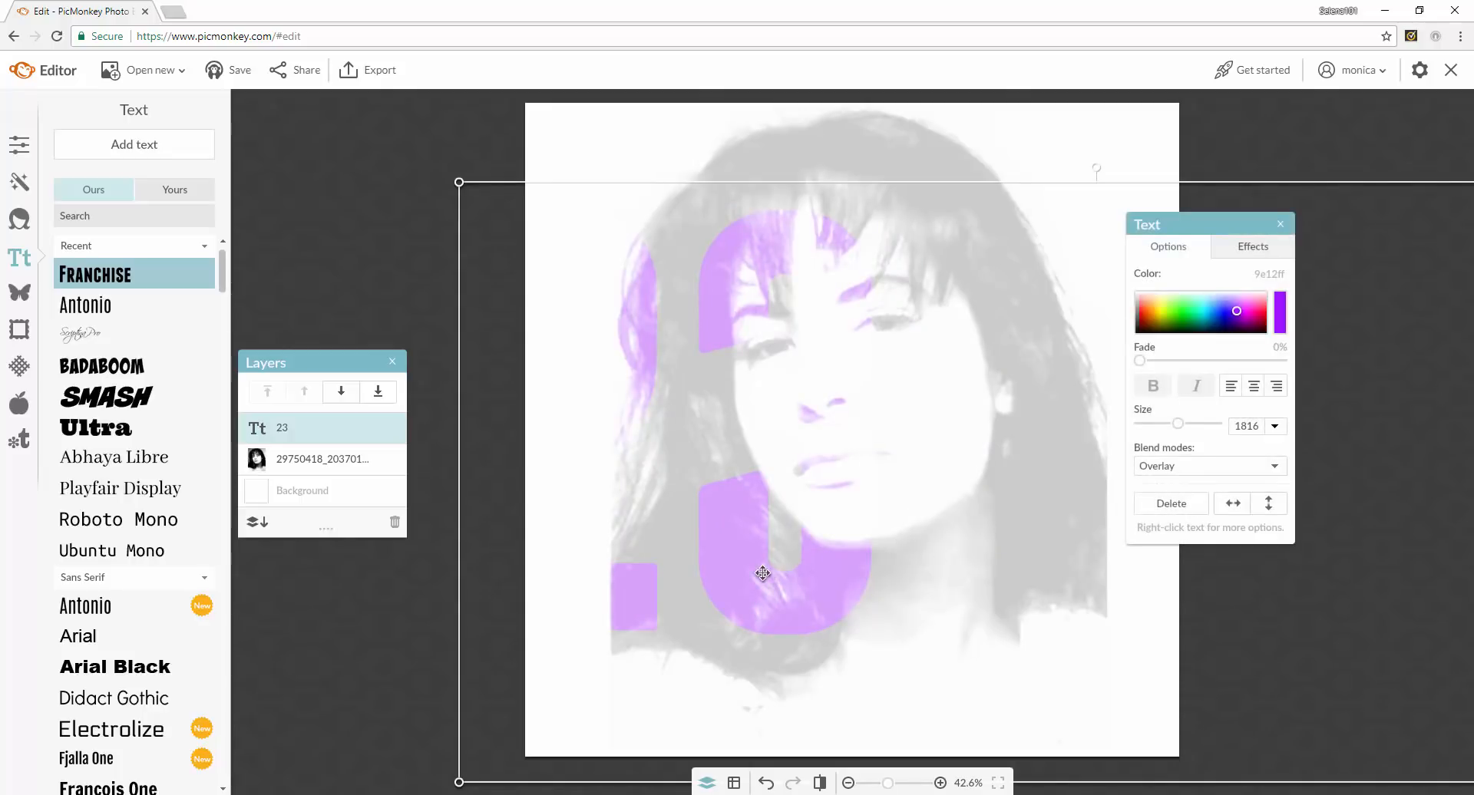
pyautogui.moveTo(763, 574); pyautogui.dragTo(928, 557)
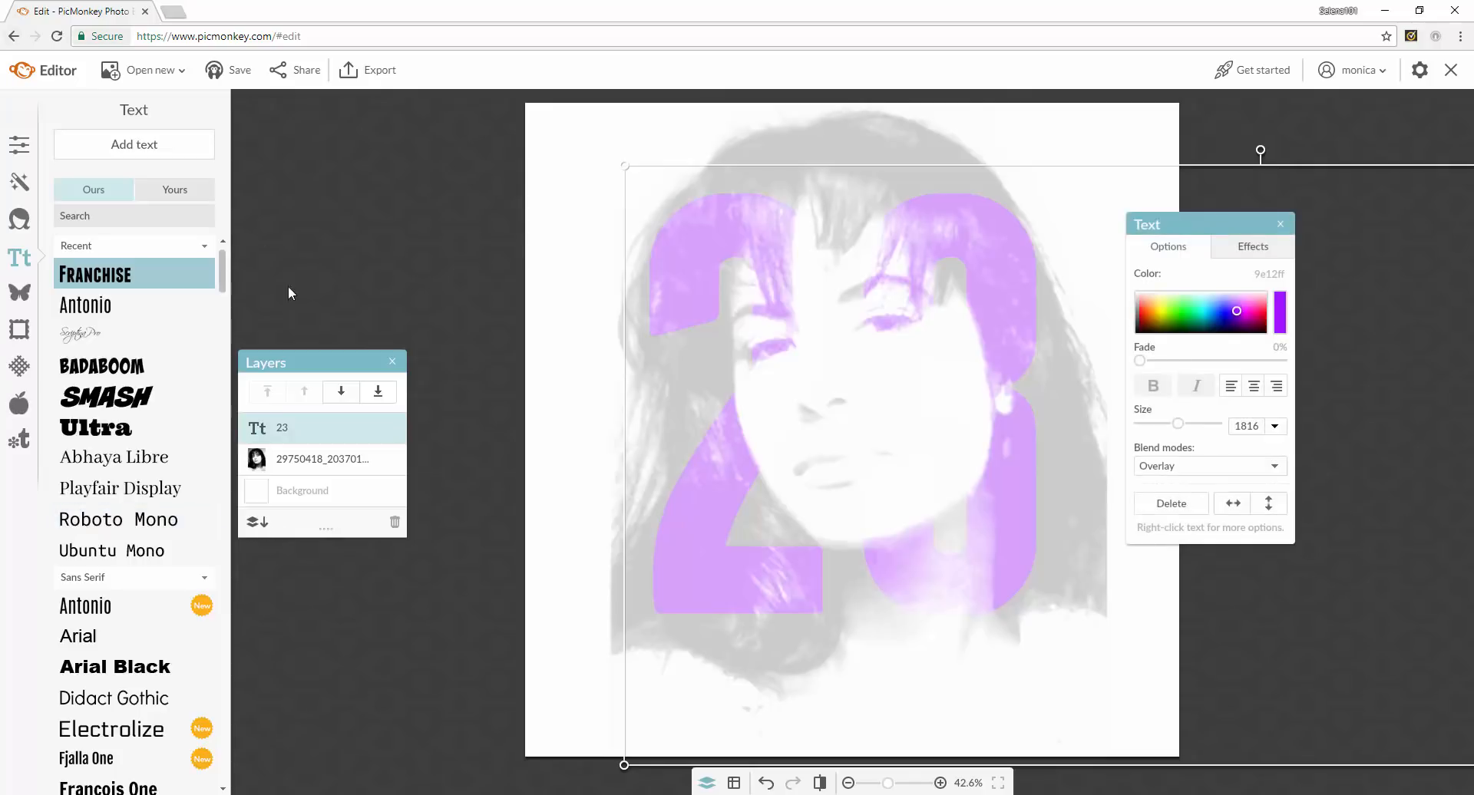
pyautogui.click(361, 260)
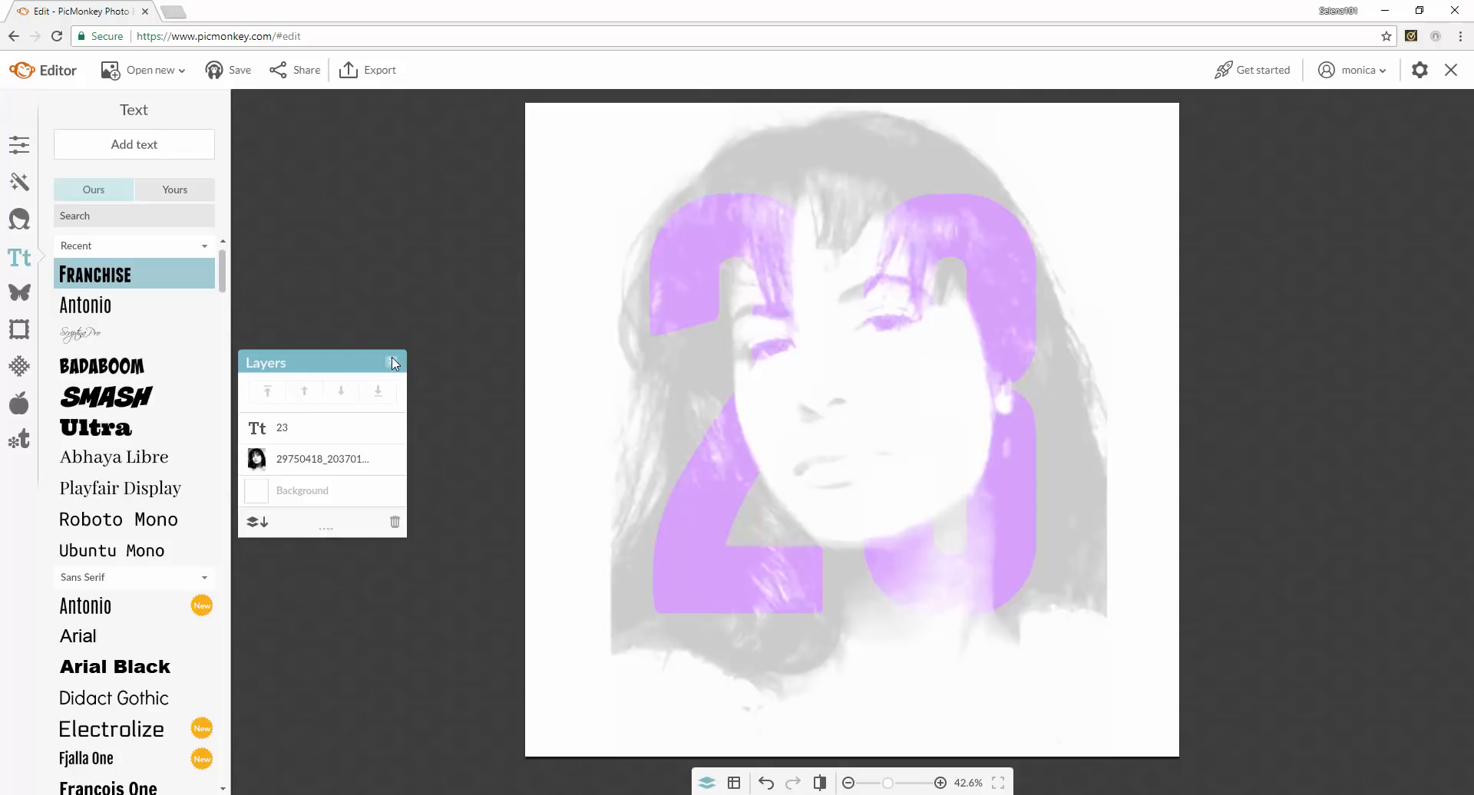
# Step: Add a text box in the thin, flourished script font from the recent fonts, containing "Forever 23"
pyautogui.click(108, 333)
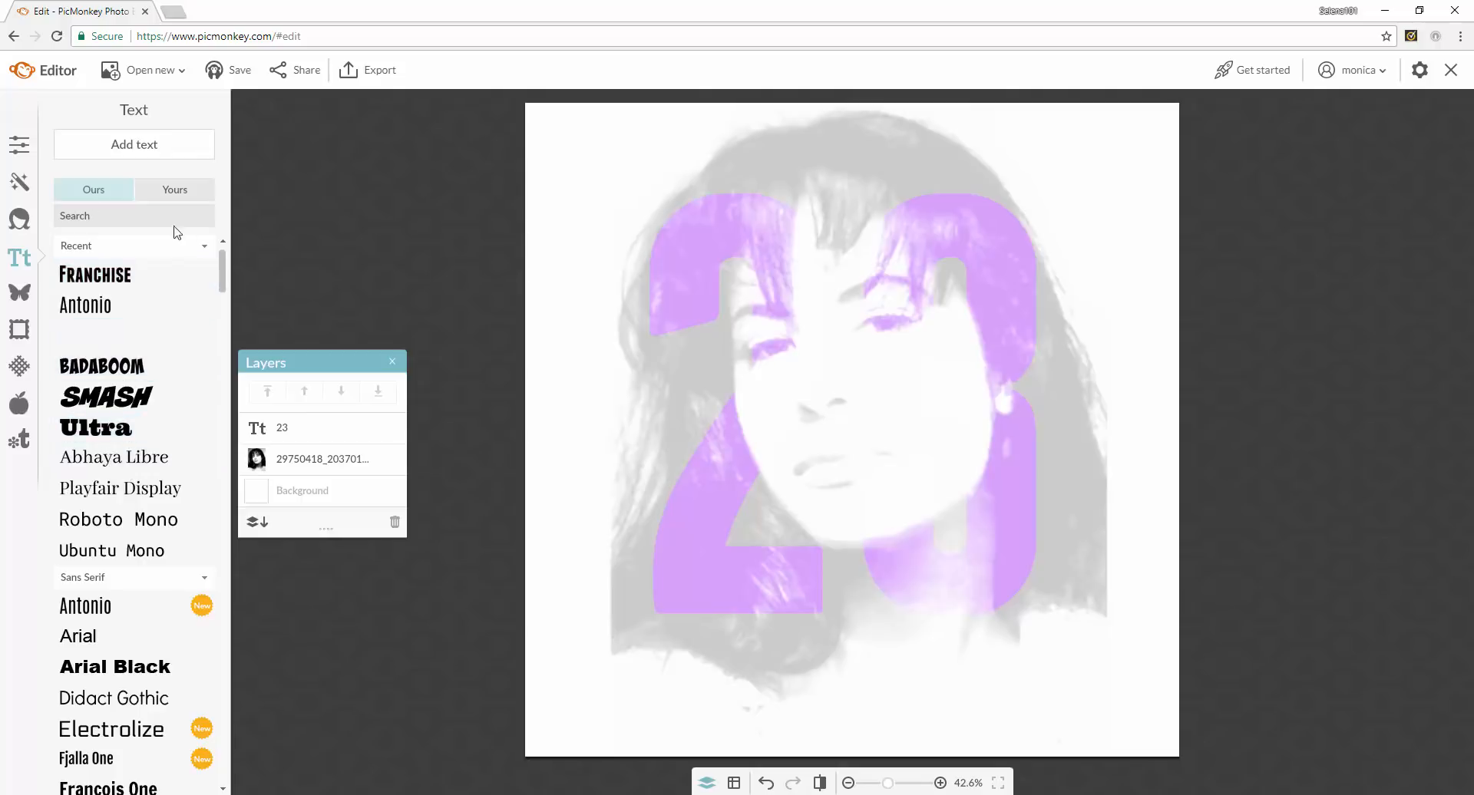
pyautogui.click(136, 151)
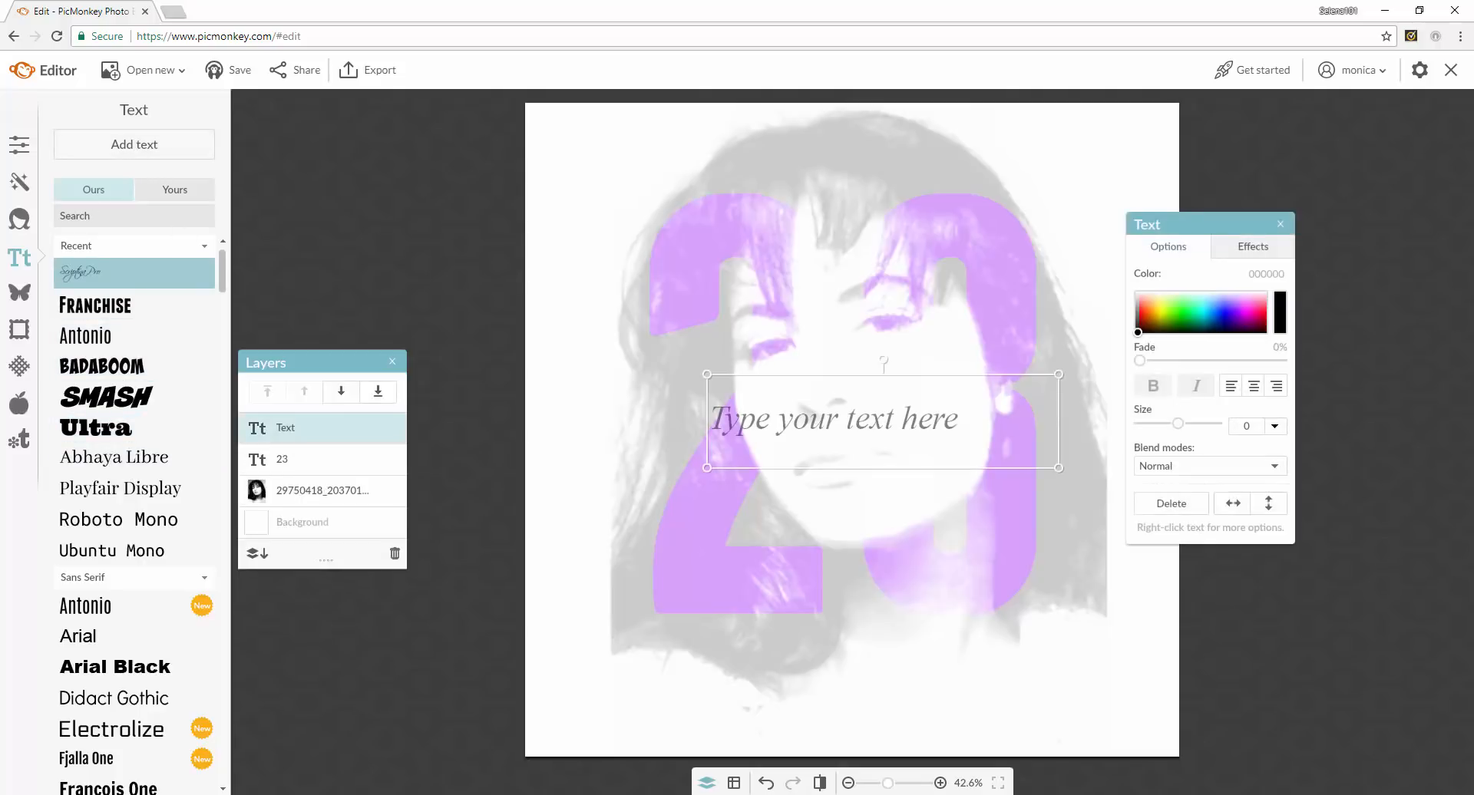
pyautogui.click(769, 437)
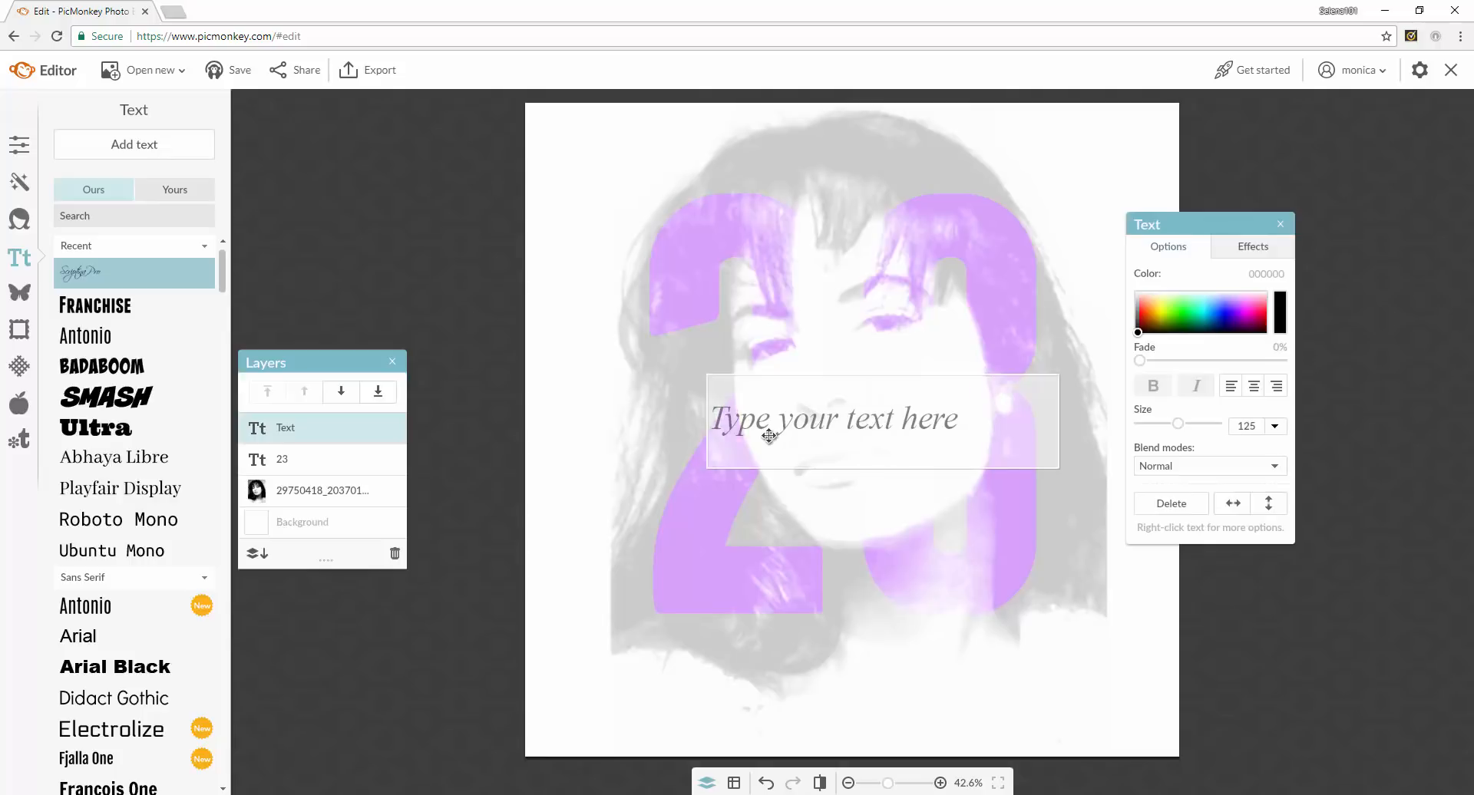
pyautogui.write('F')
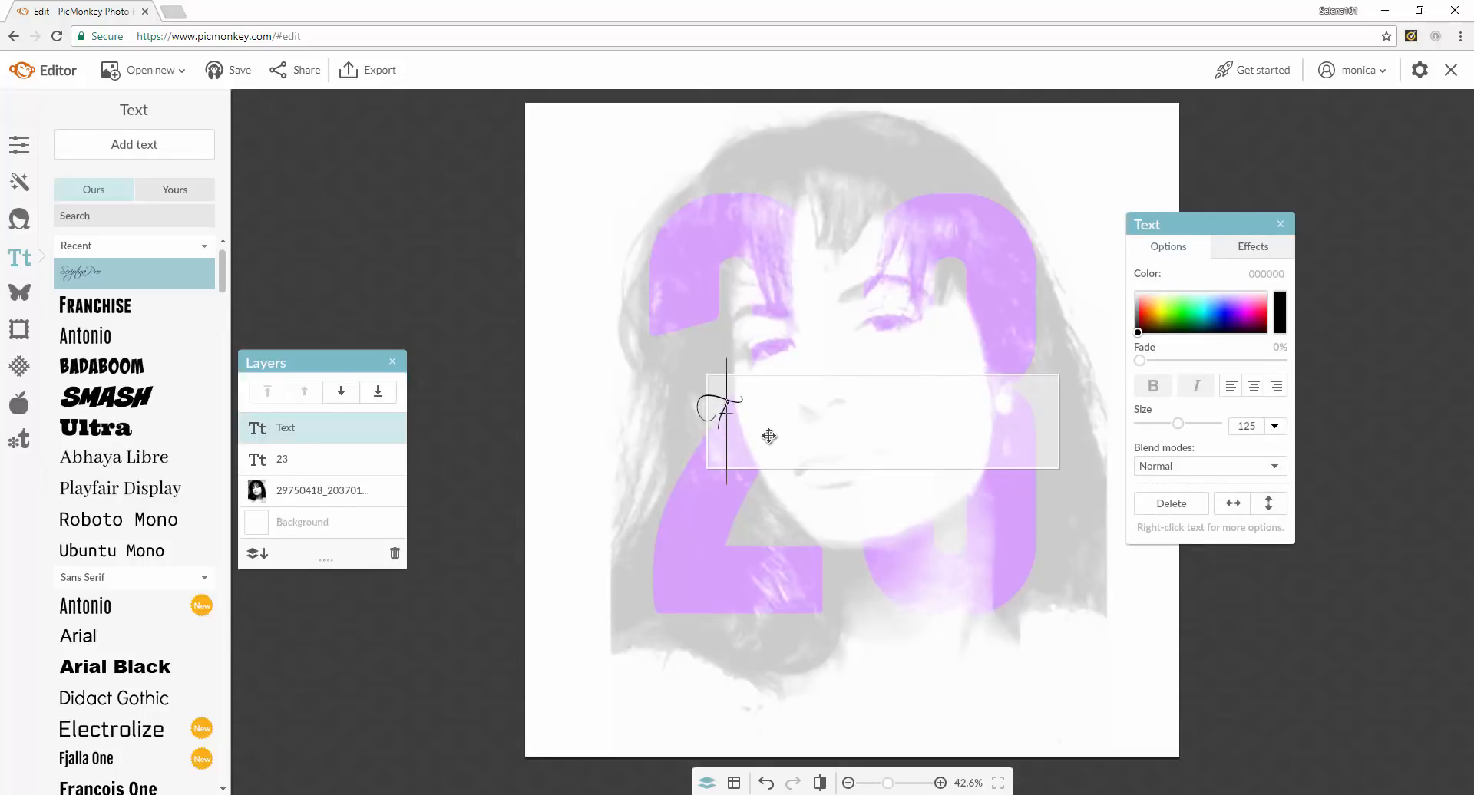
pyautogui.write('orever 23')
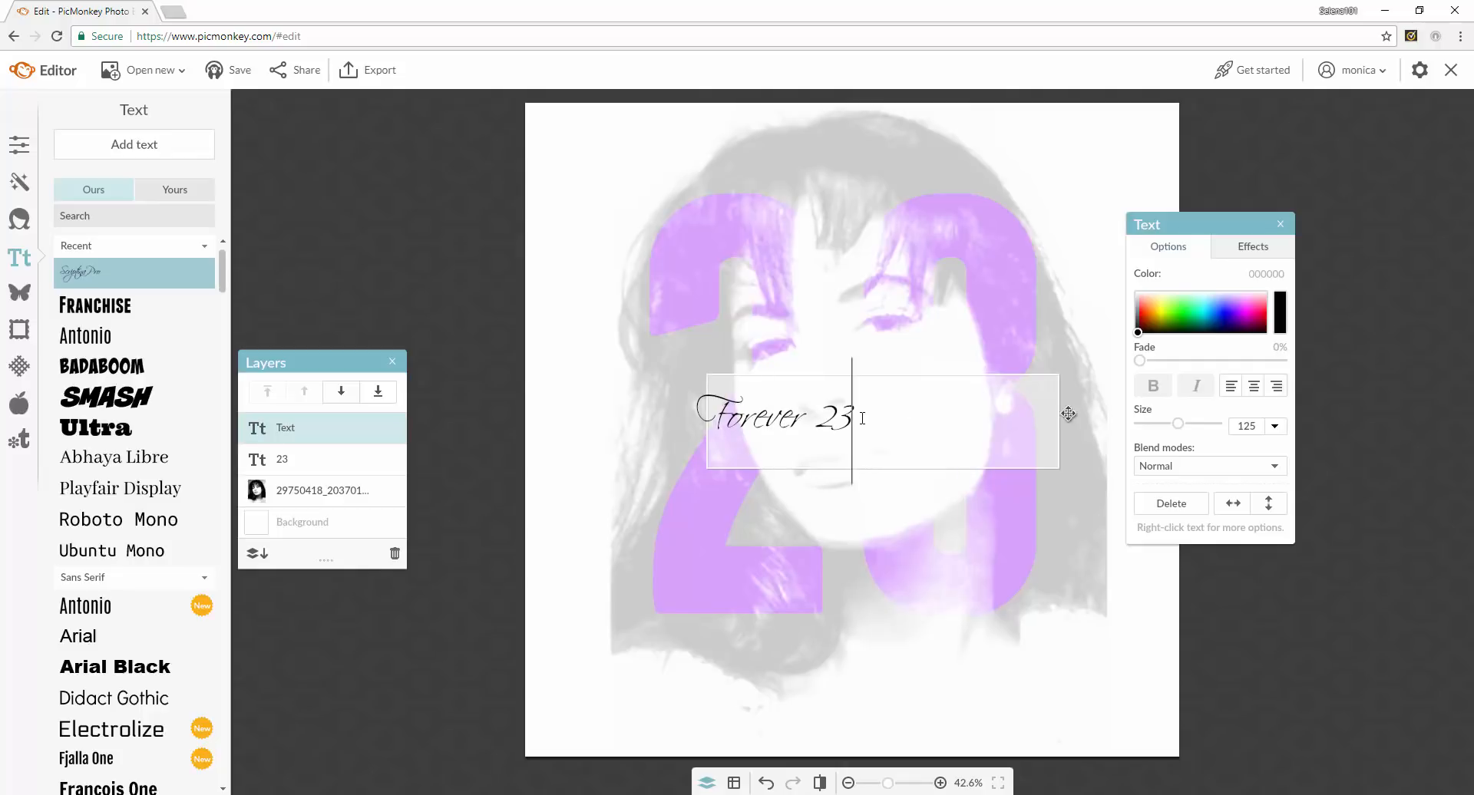
# Step: Color the "Forever 23" text dark gray (5e5e5e), set its size to 198, and place it centered below the portrait
pyautogui.moveTo(853, 418); pyautogui.dragTo(553, 388)
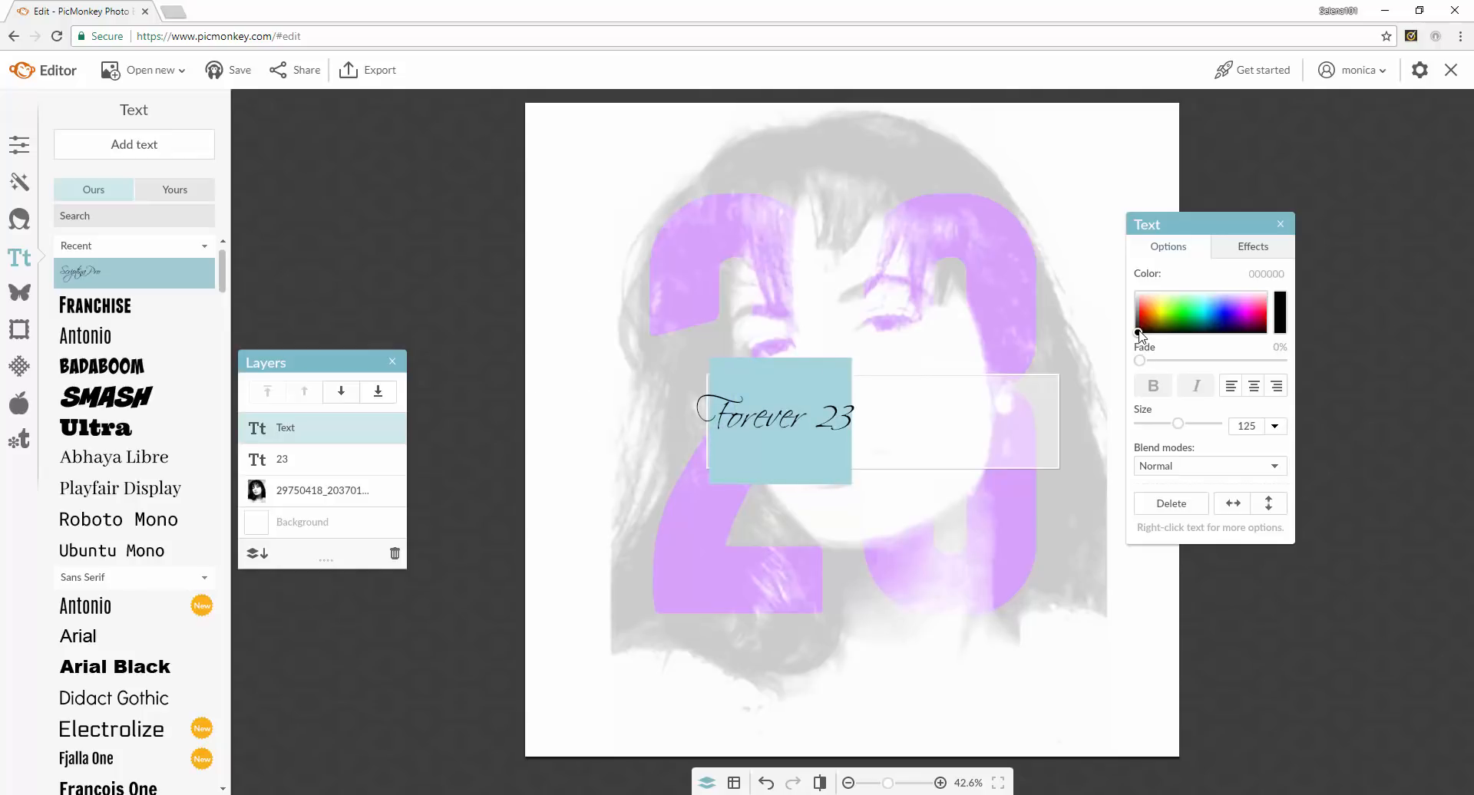
pyautogui.moveTo(1137, 334); pyautogui.dragTo(1135, 318)
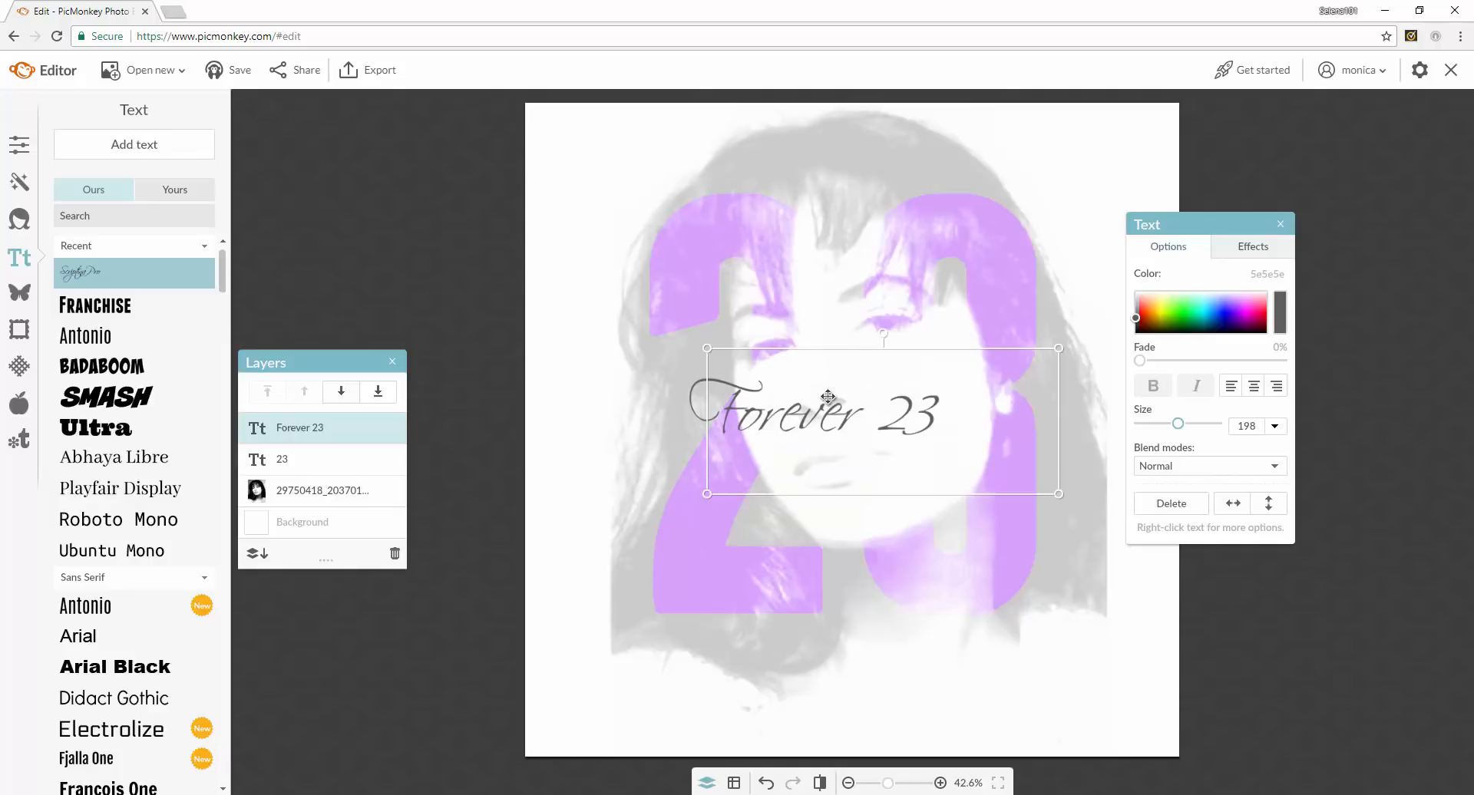
pyautogui.moveTo(846, 396); pyautogui.dragTo(866, 662)
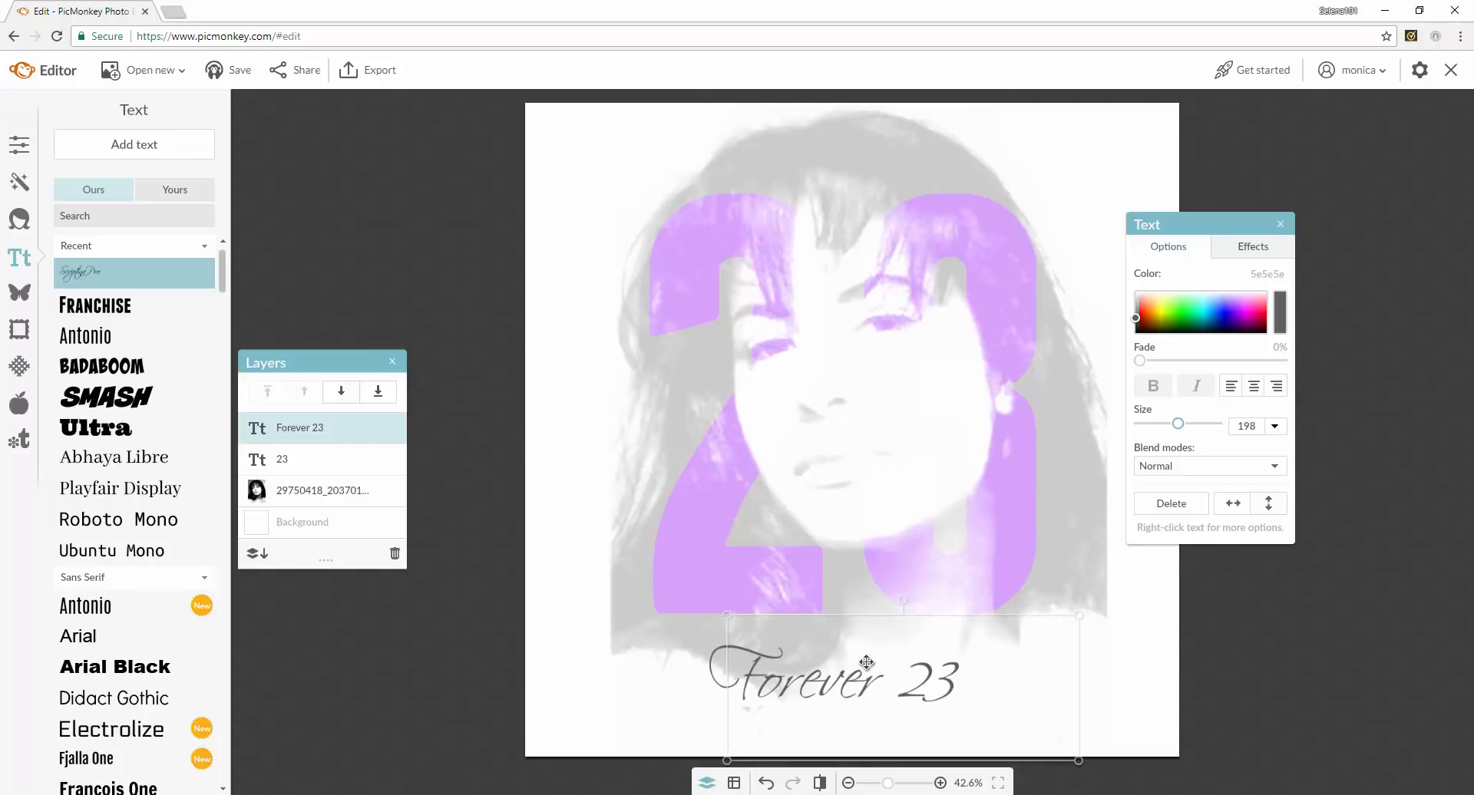
pyautogui.moveTo(866, 663)
pyautogui.mouseDown()
pyautogui.moveTo(877, 692)
pyautogui.moveTo(874, 674)
pyautogui.mouseUp()
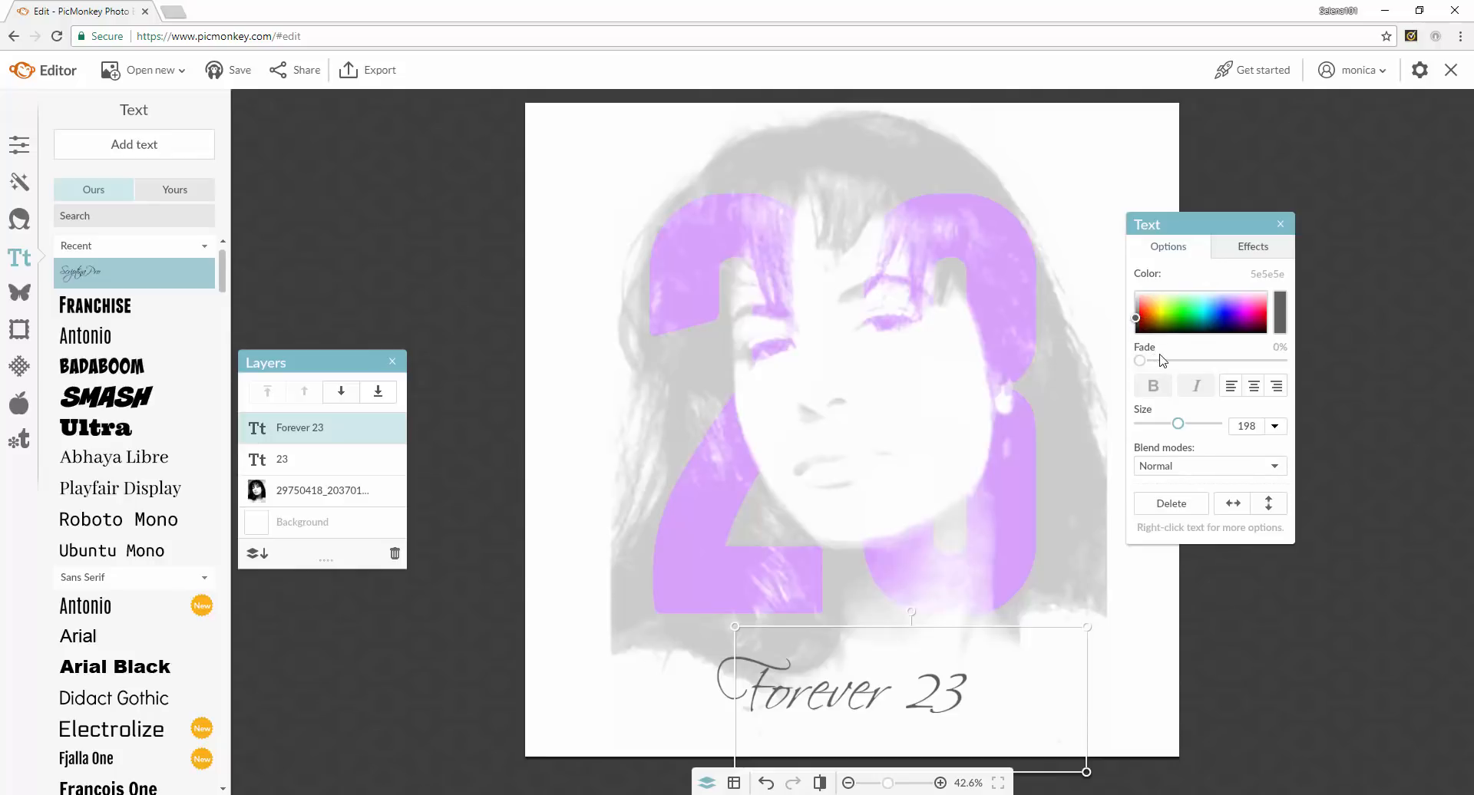
pyautogui.click(247, 280)
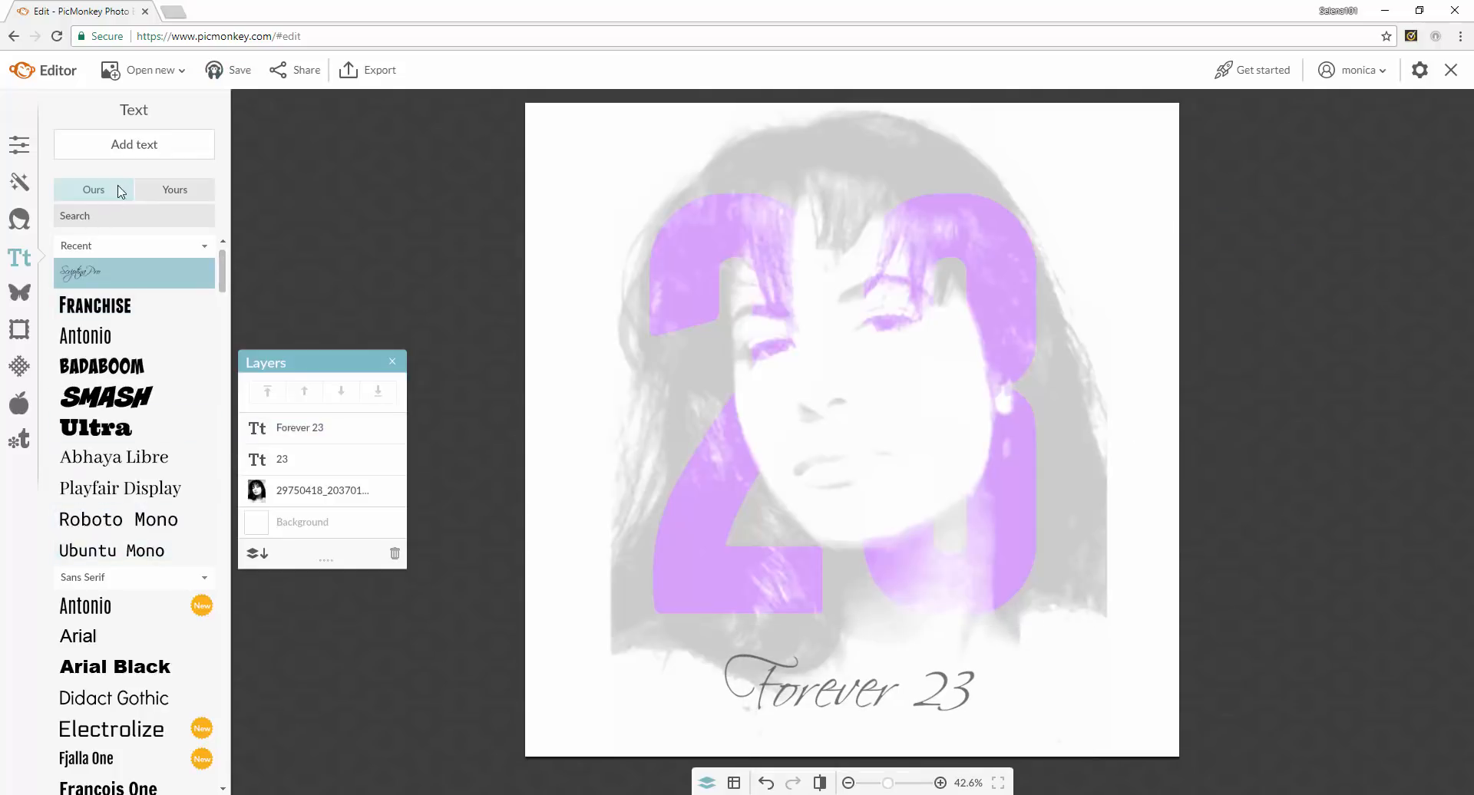
# Step: Add a text box in the Playfair Display font containing "edit by" followed by the creator's account handle
pyautogui.click(86, 214)
pyautogui.write('p')
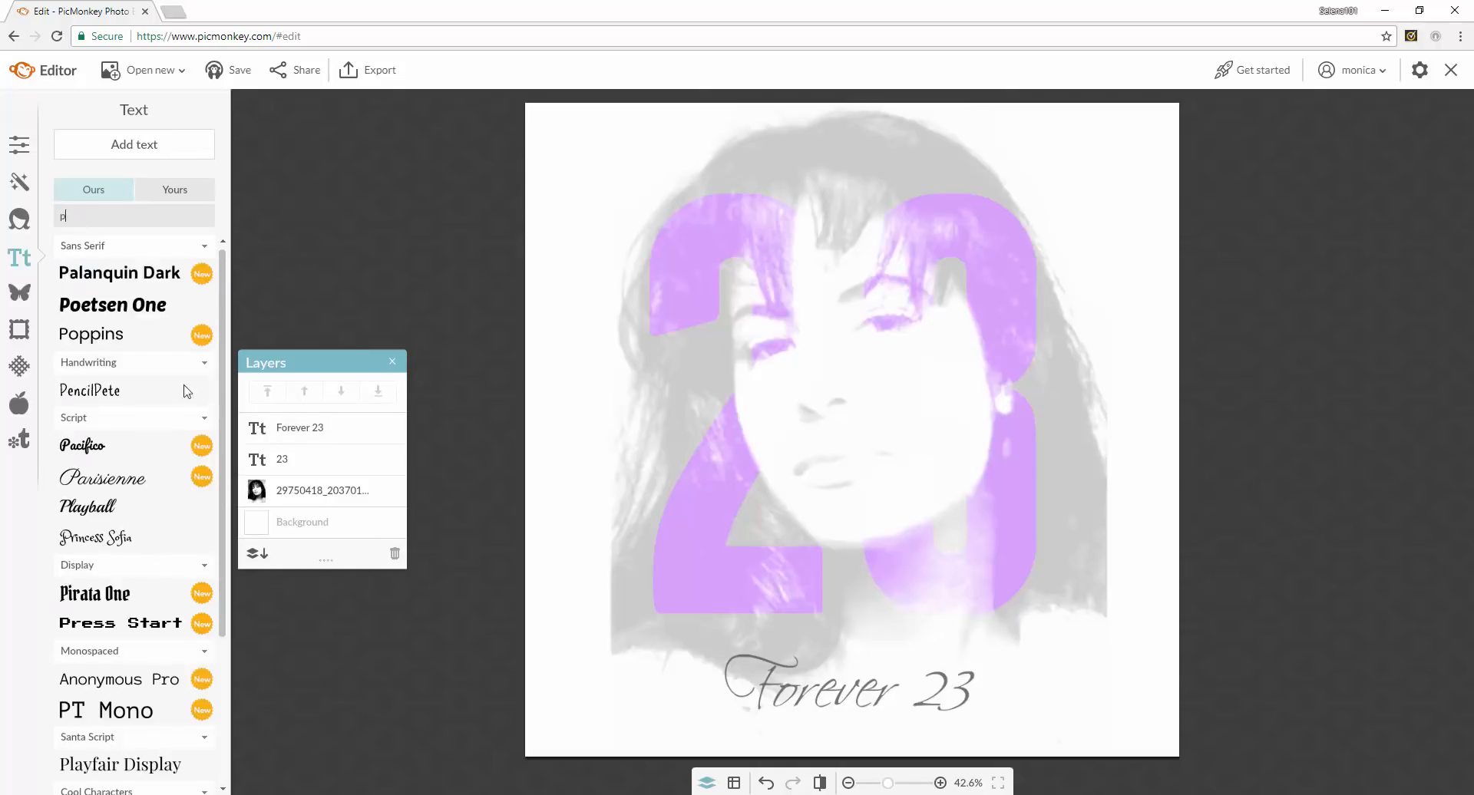
pyautogui.click(112, 765)
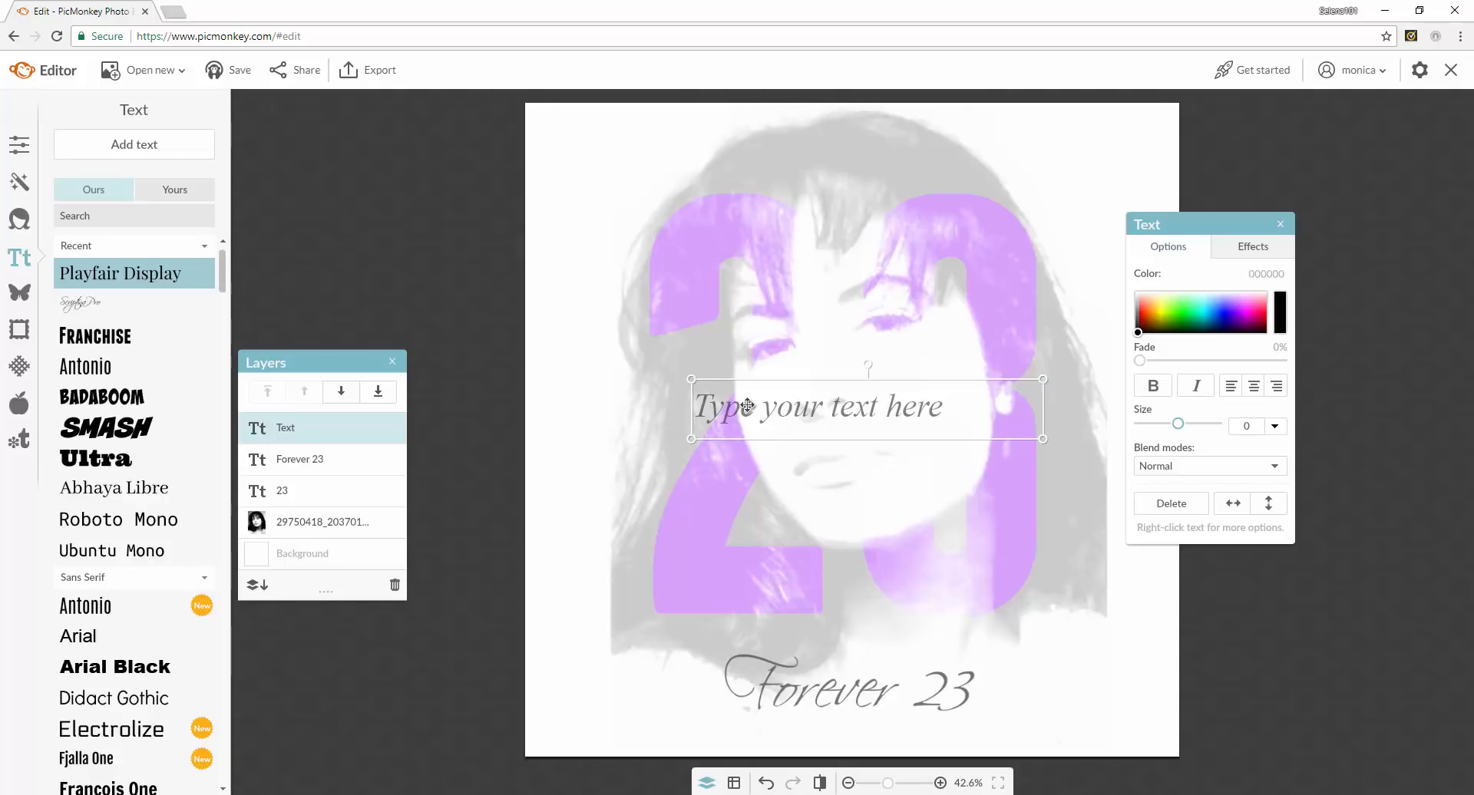
pyautogui.click(747, 406)
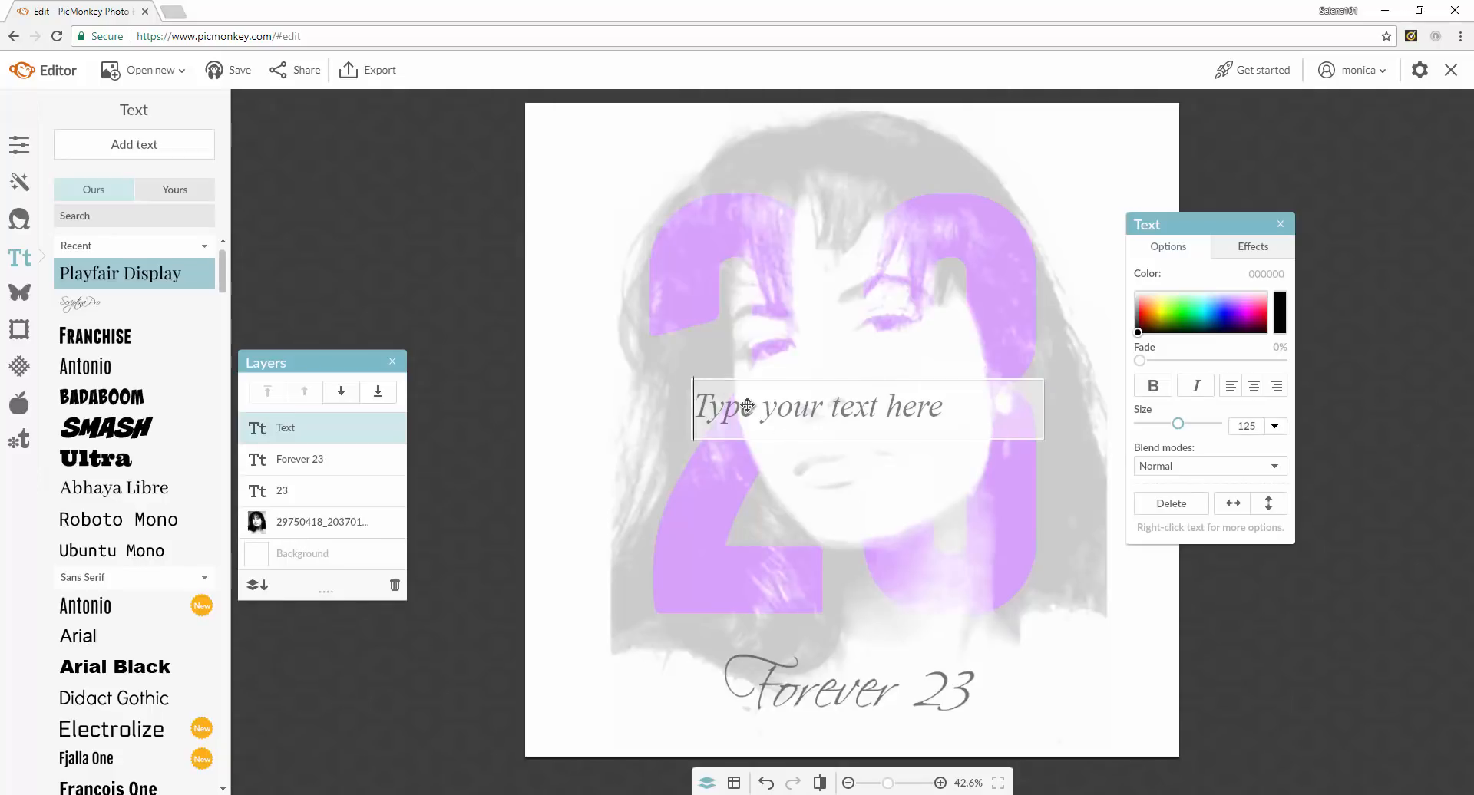
pyautogui.write('edit')
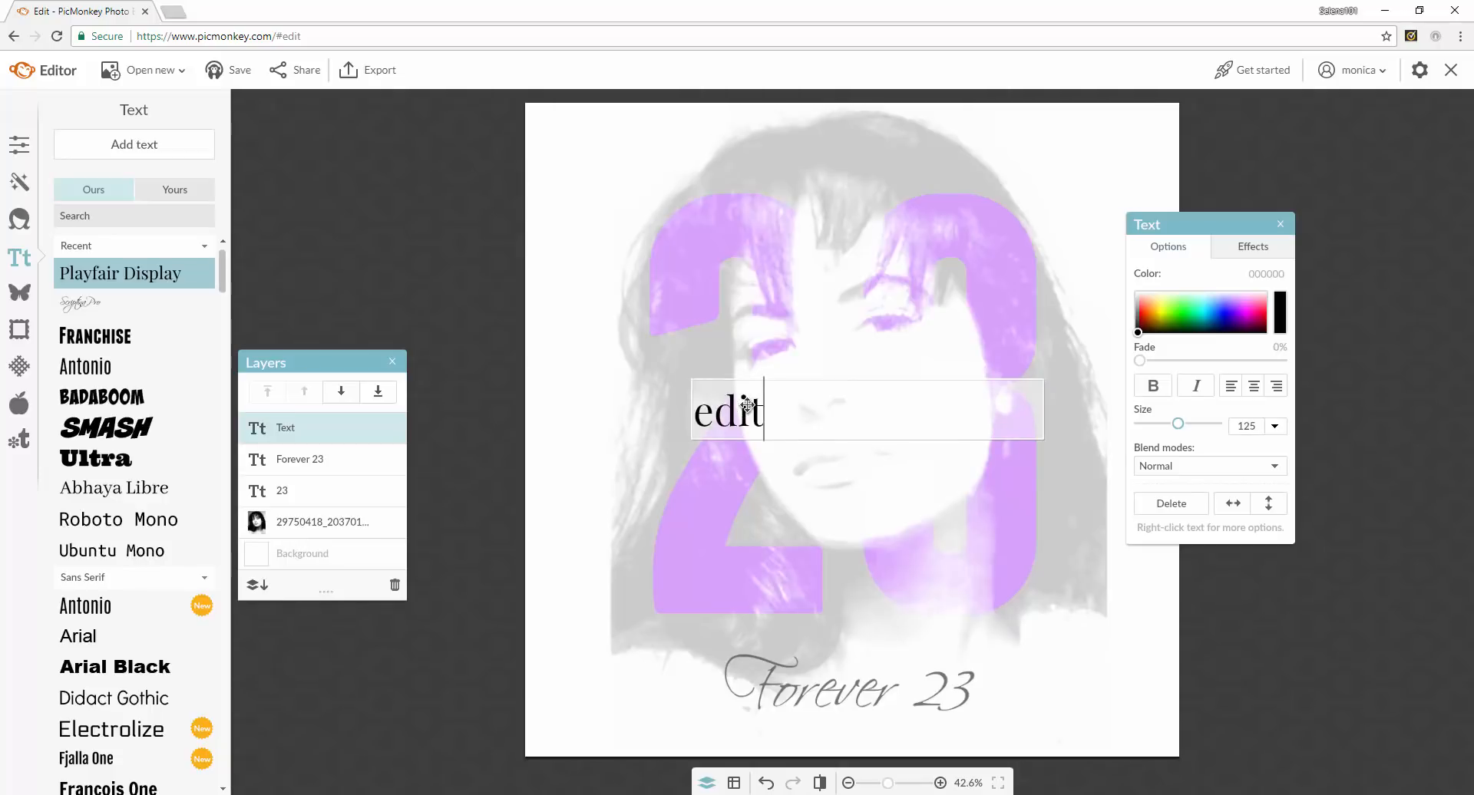
pyautogui.write(' by @monica')
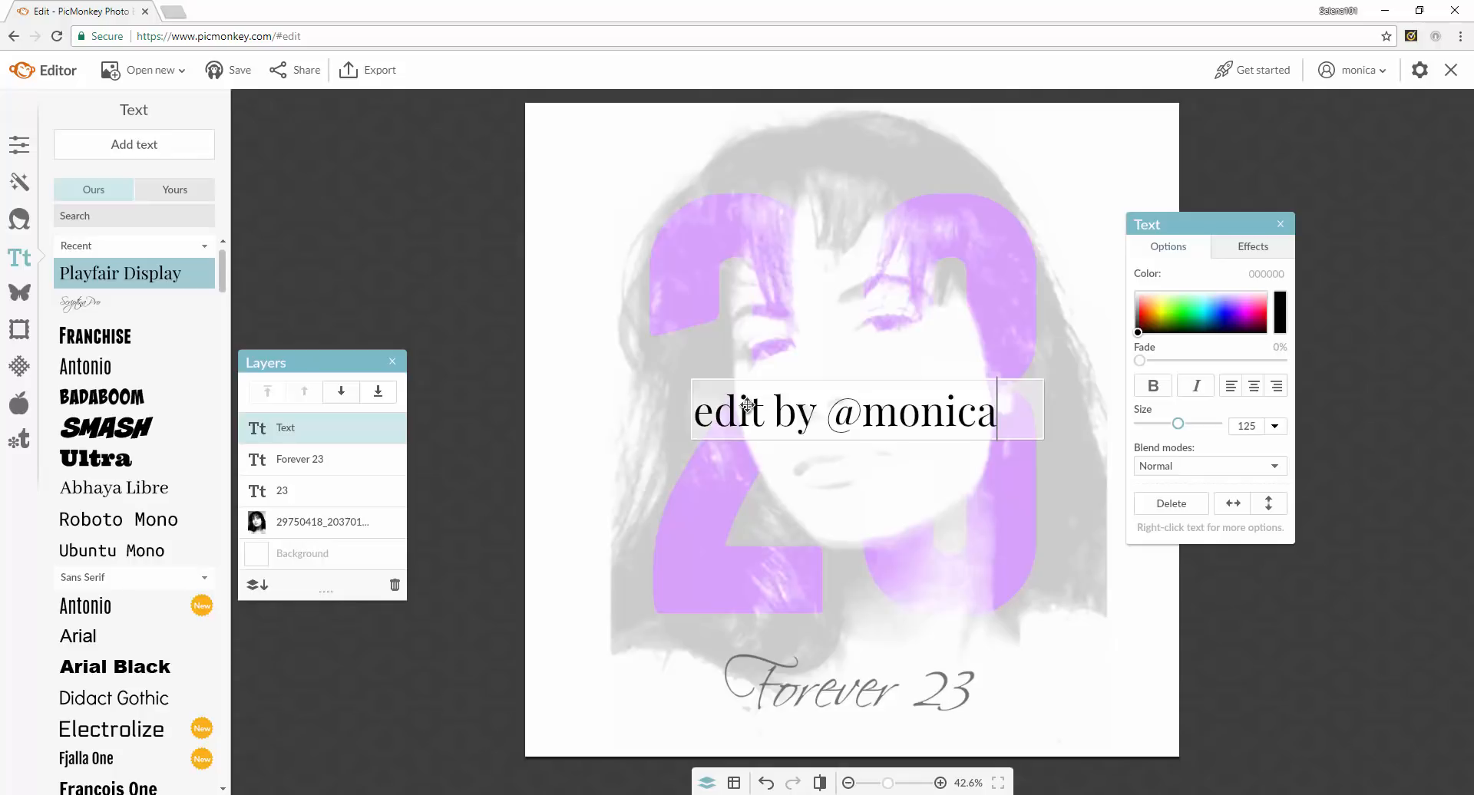
pyautogui.write('tribute2selena')
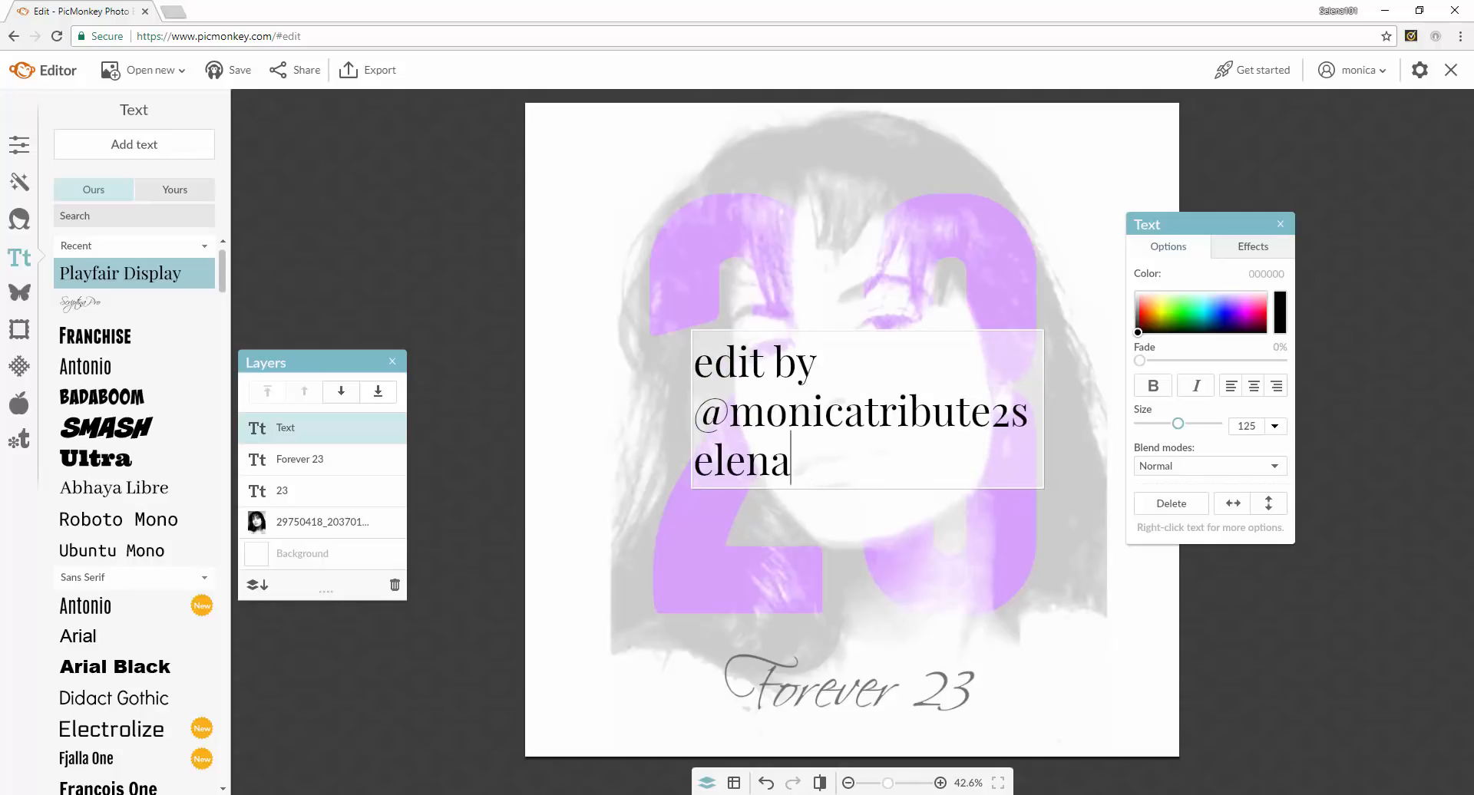
# Step: Color the credit text gray (7f7f7f), reduce its size to 40, and place it centered just below "Forever 23"
pyautogui.moveTo(805, 466); pyautogui.dragTo(638, 307)
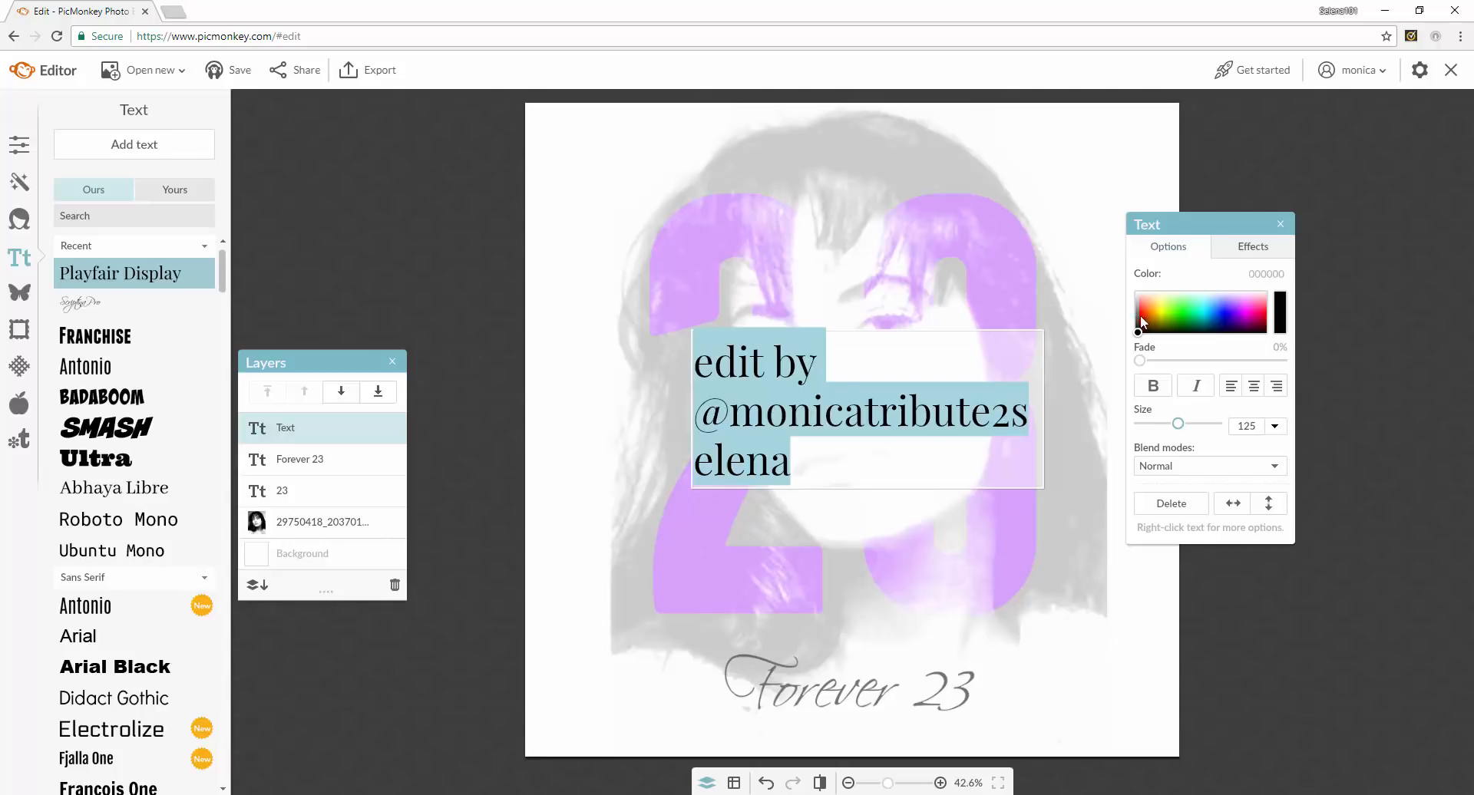
pyautogui.click(1137, 313)
pyautogui.moveTo(1178, 424); pyautogui.dragTo(1153, 429)
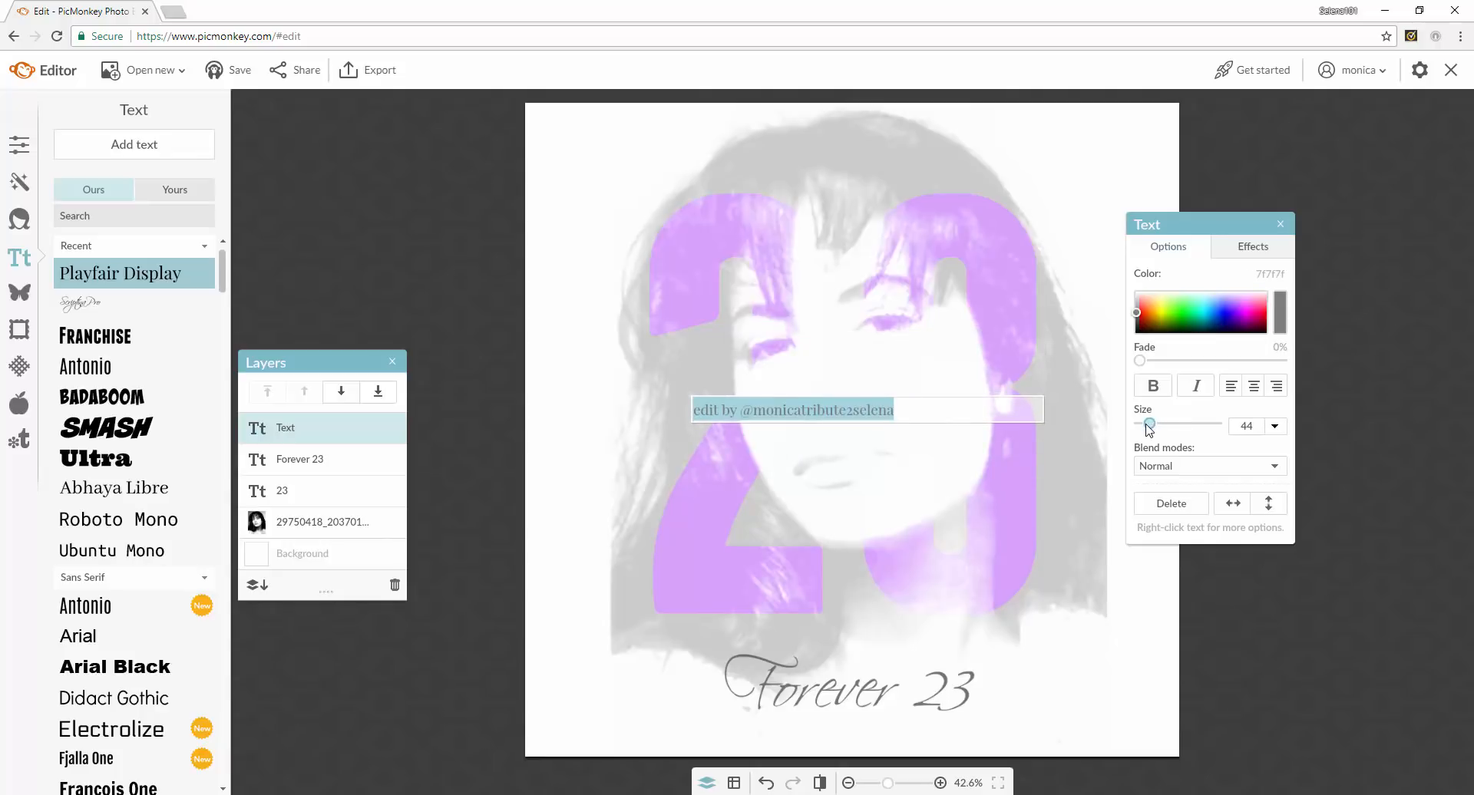
pyautogui.moveTo(821, 409); pyautogui.dragTo(893, 731)
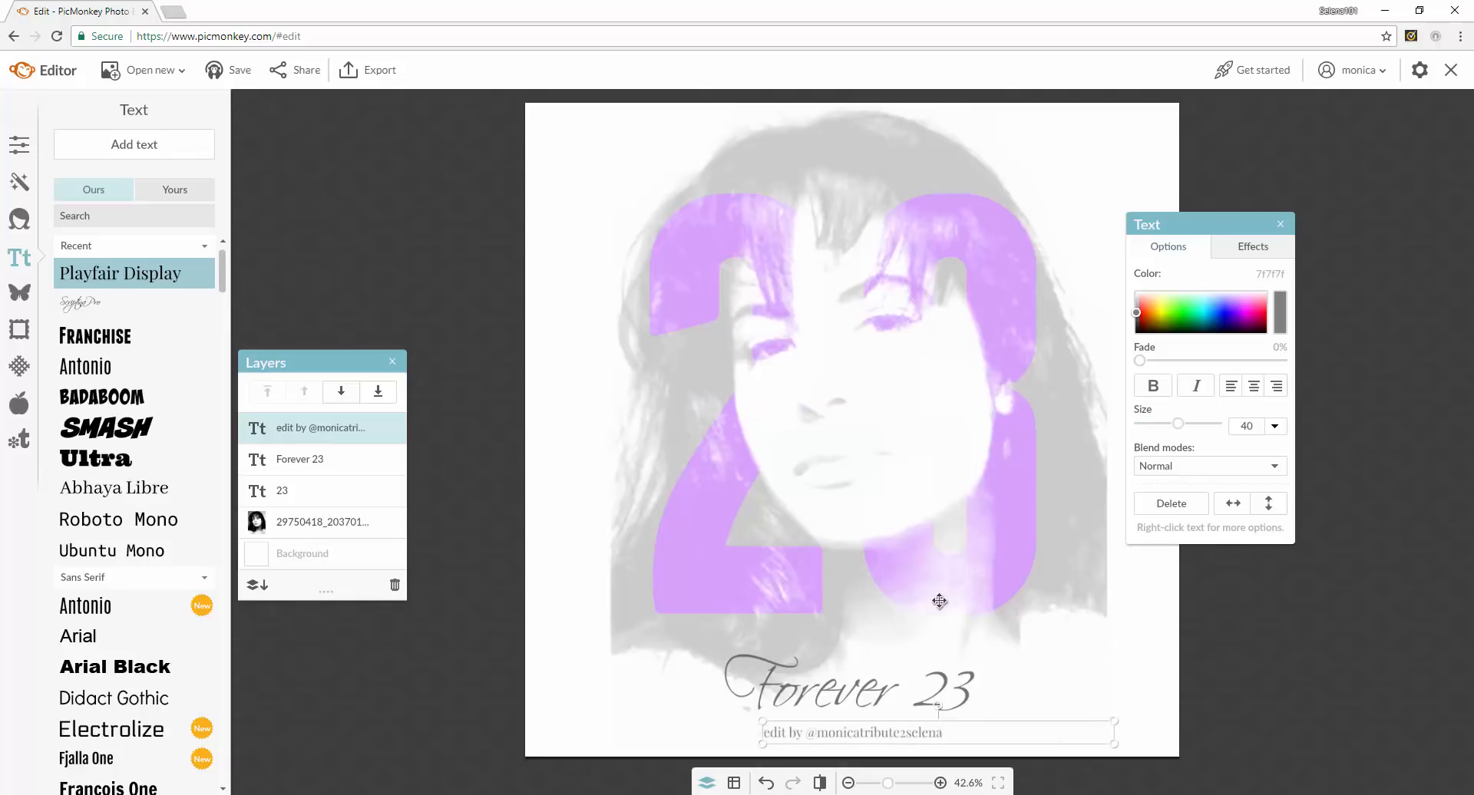
pyautogui.click(408, 264)
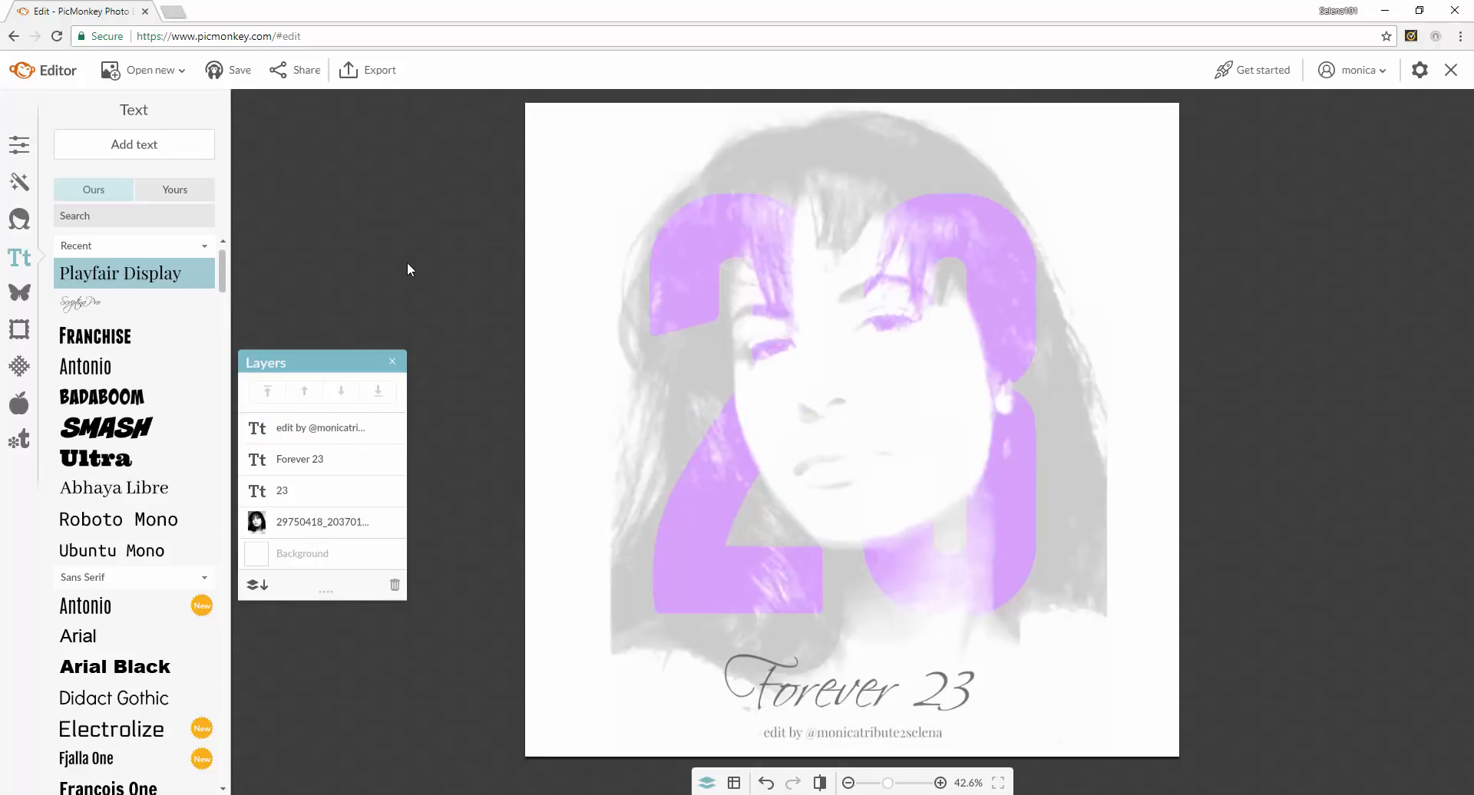